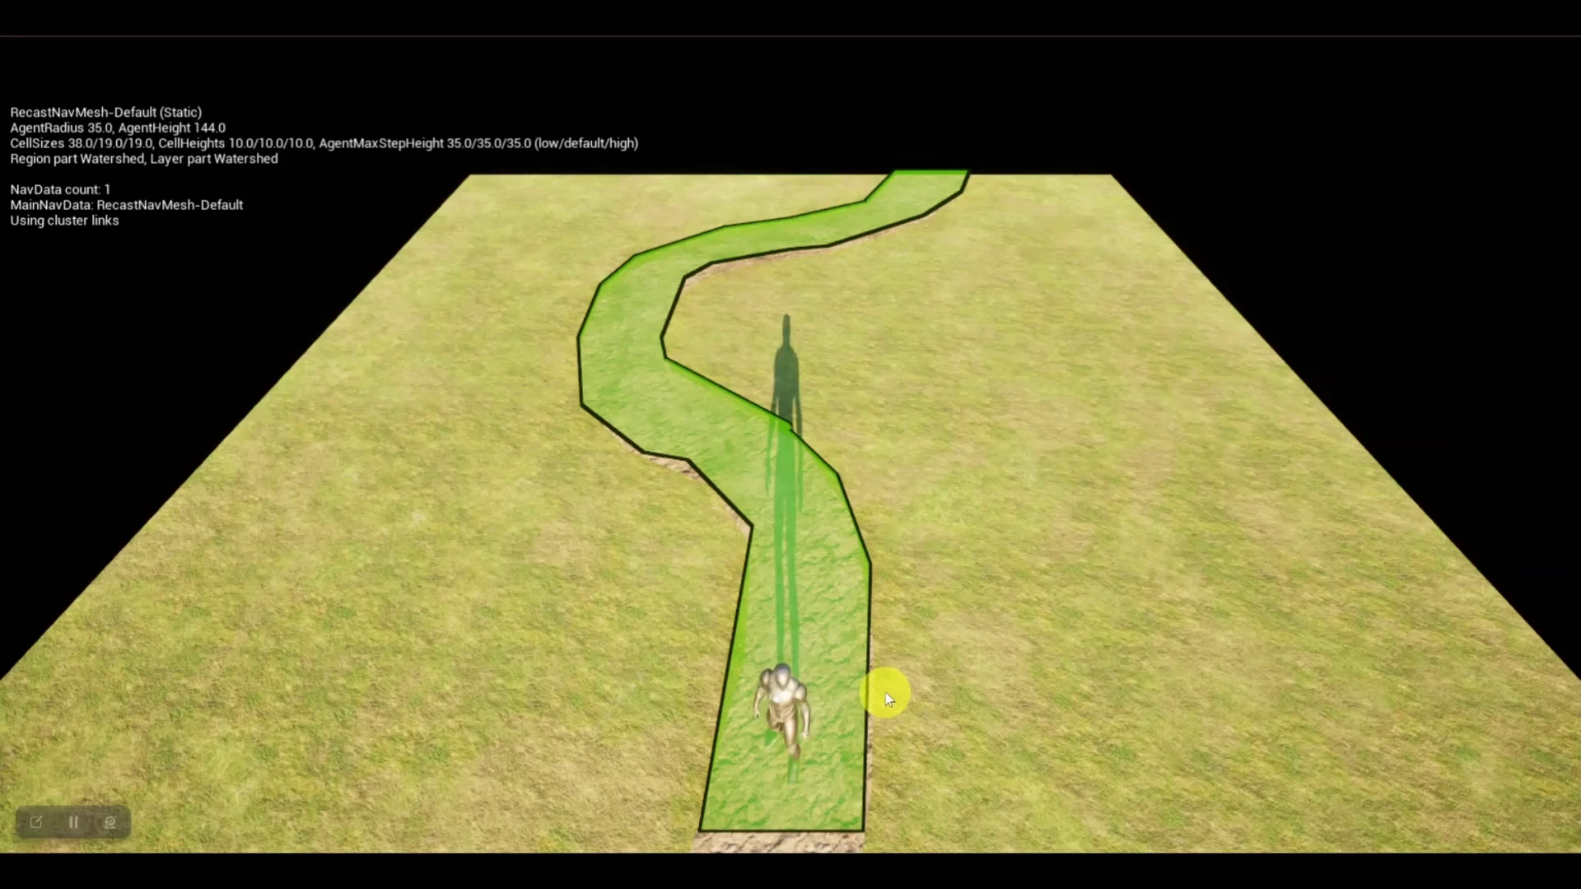
Stop the Play-In-Editor session to return to the Map_Test level editor.
key(Escape)
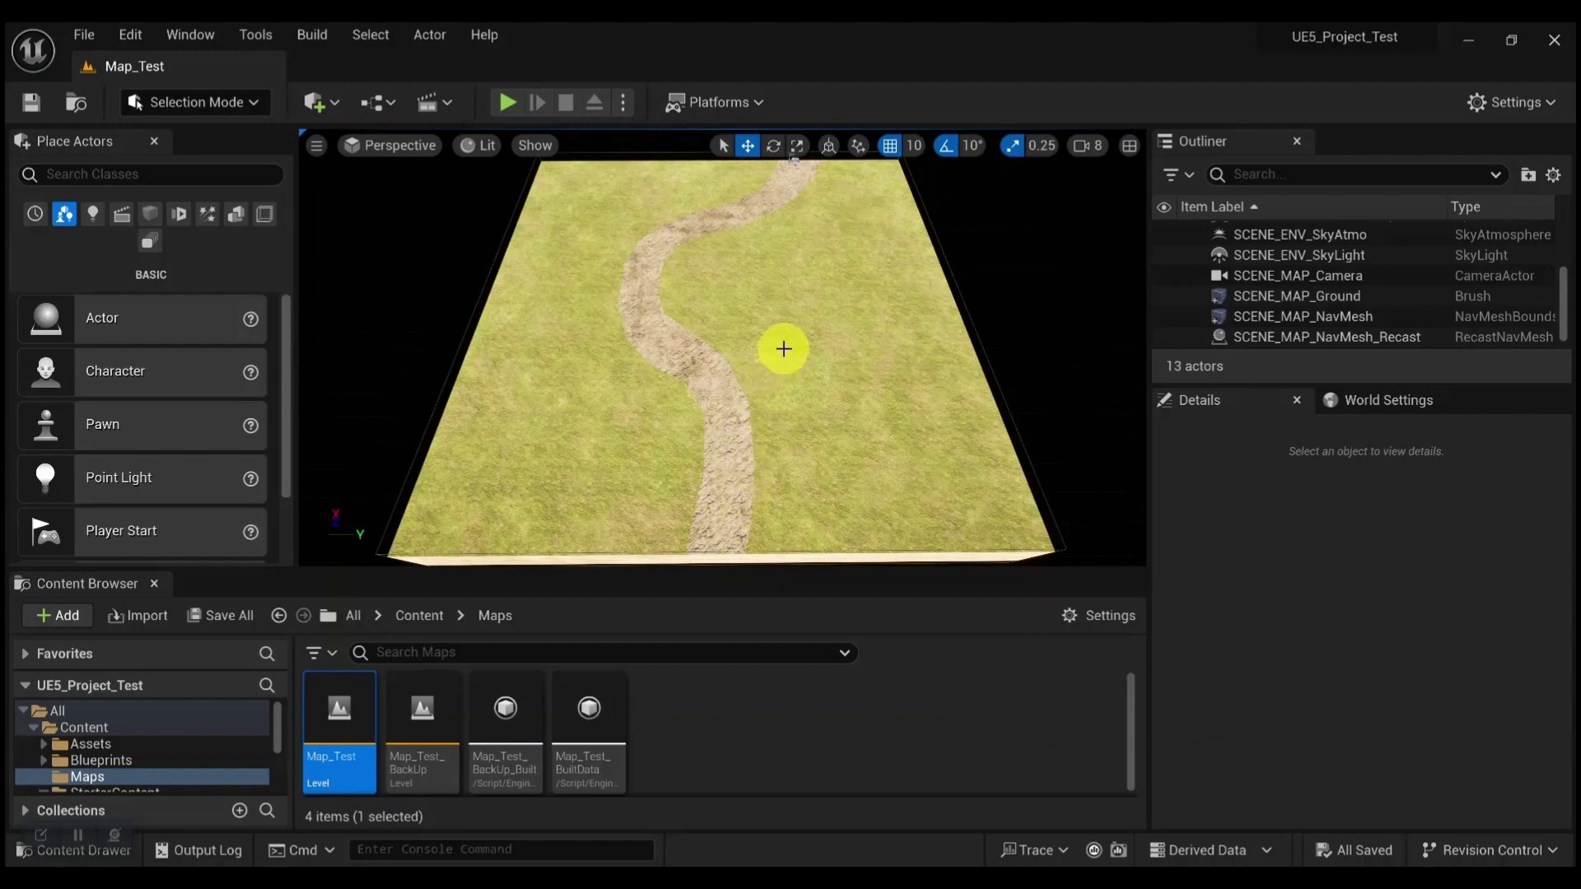
Enter Brush Editing mode with the Pen tool and an extrude depth of 100.
click(217, 102)
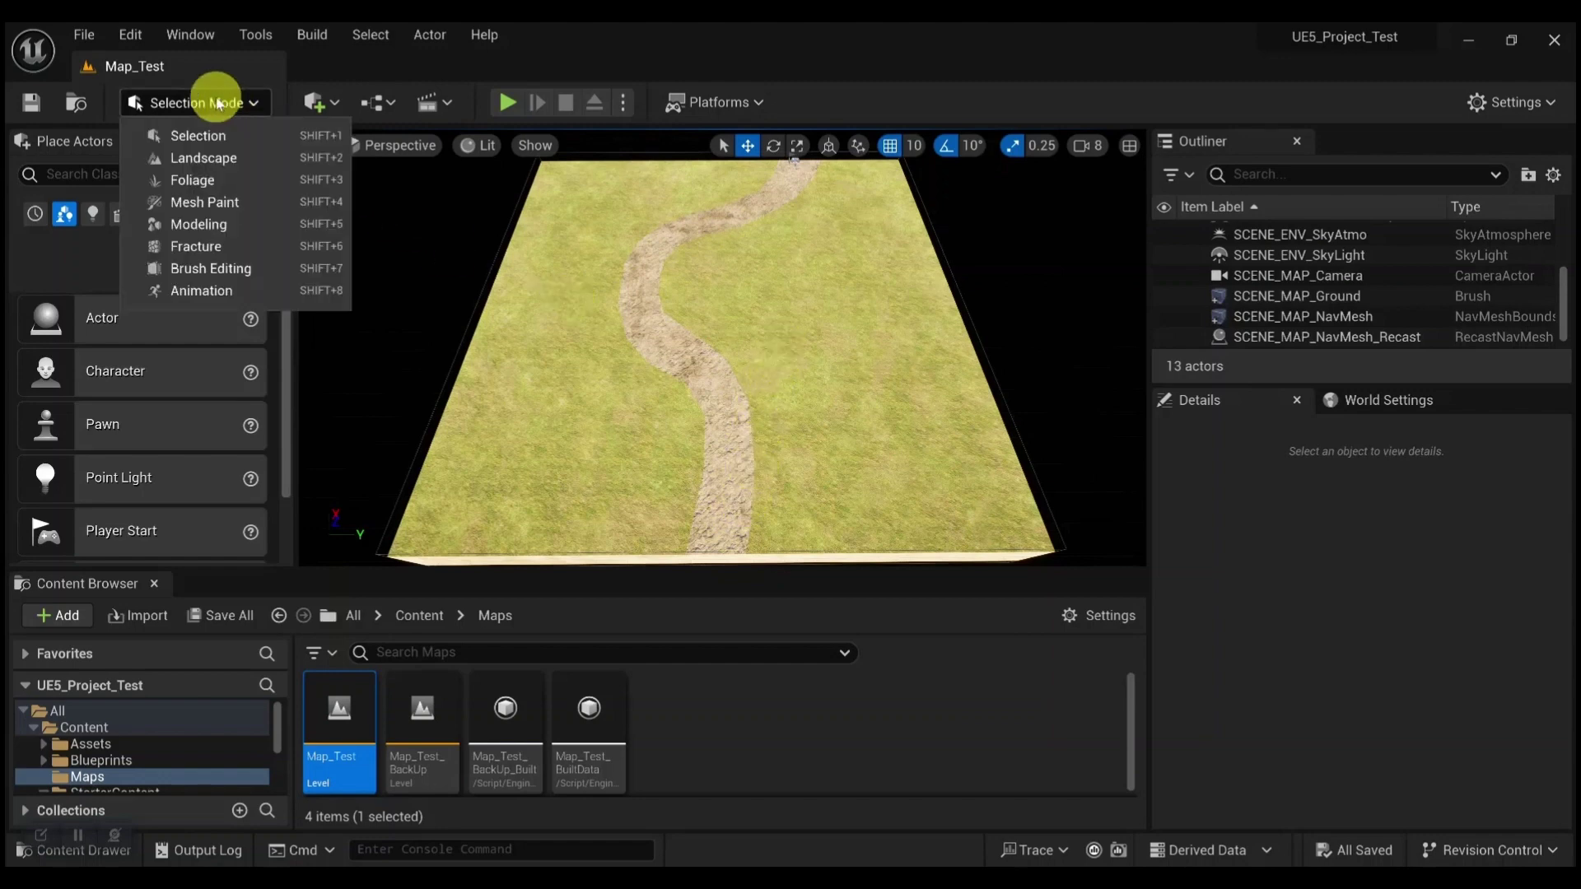
click(211, 268)
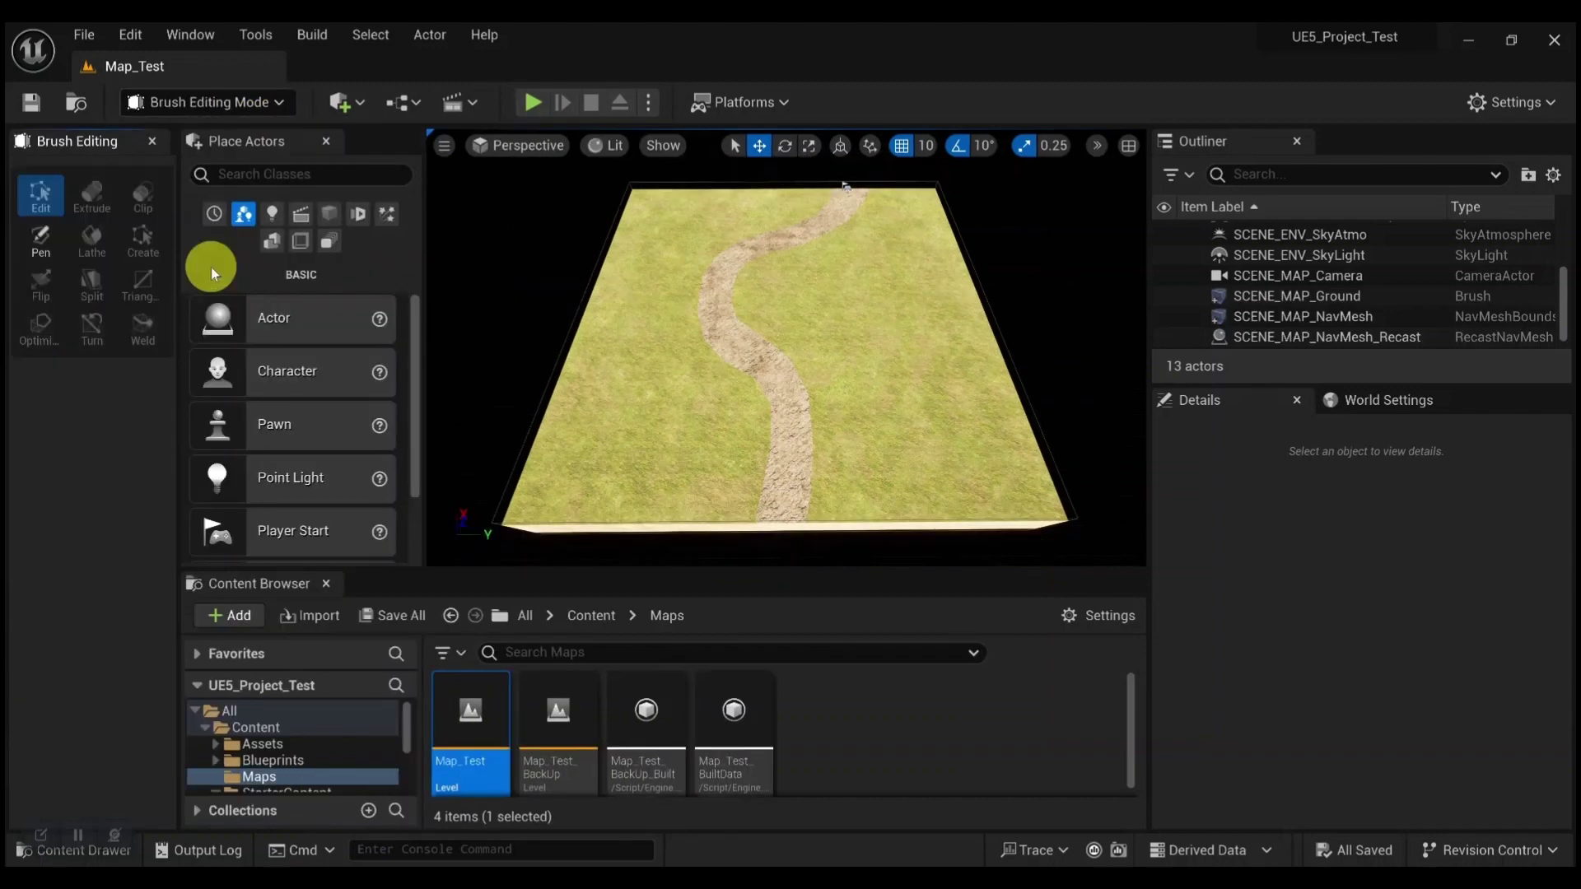
click(51, 244)
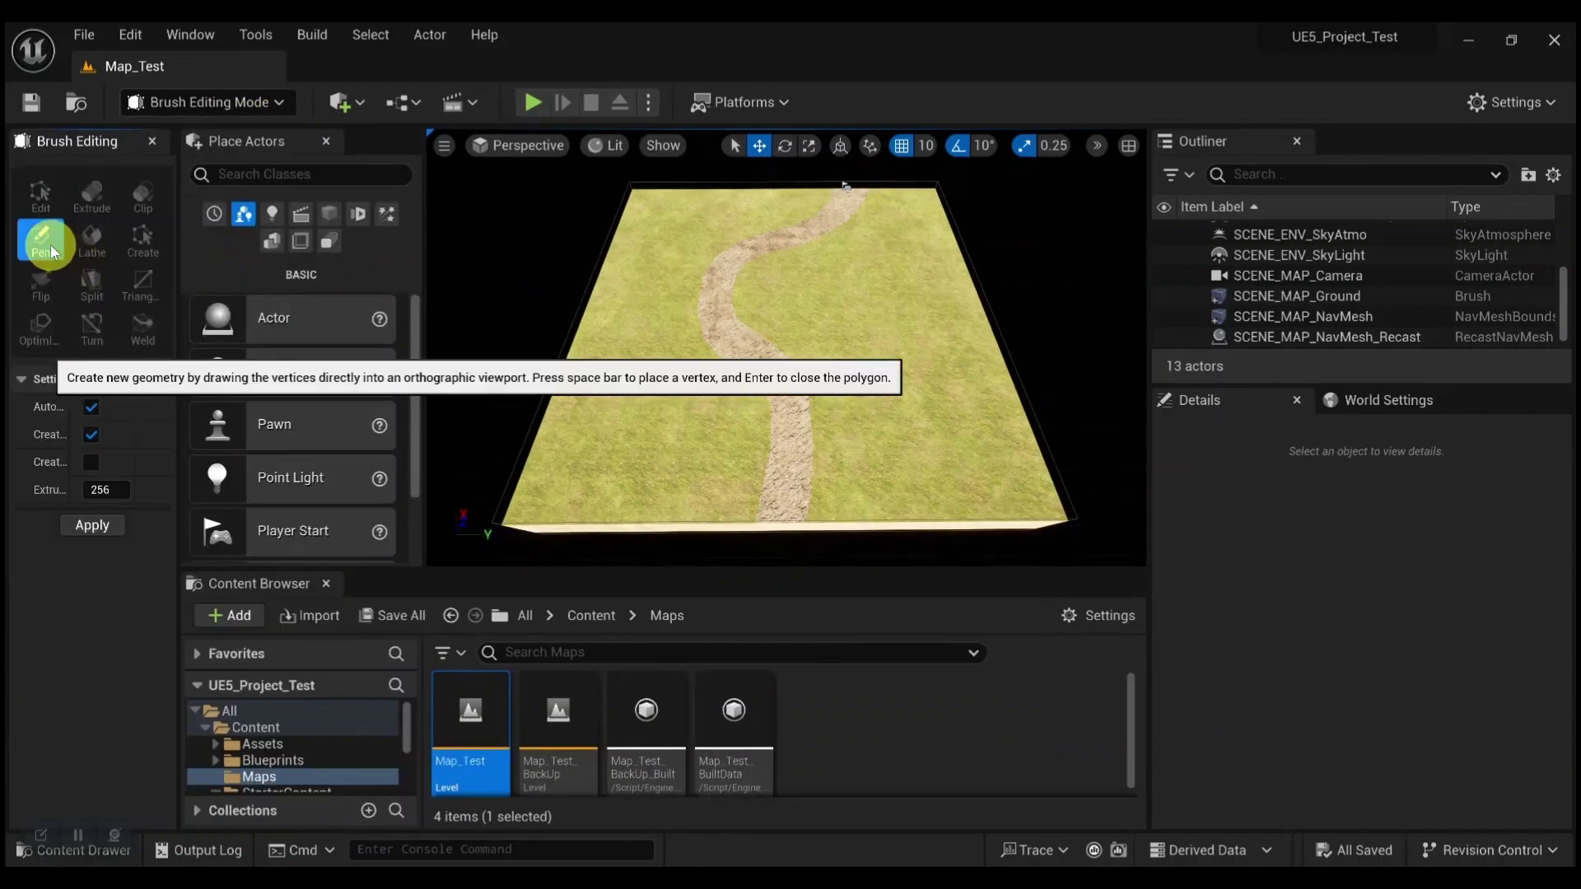
click(104, 490)
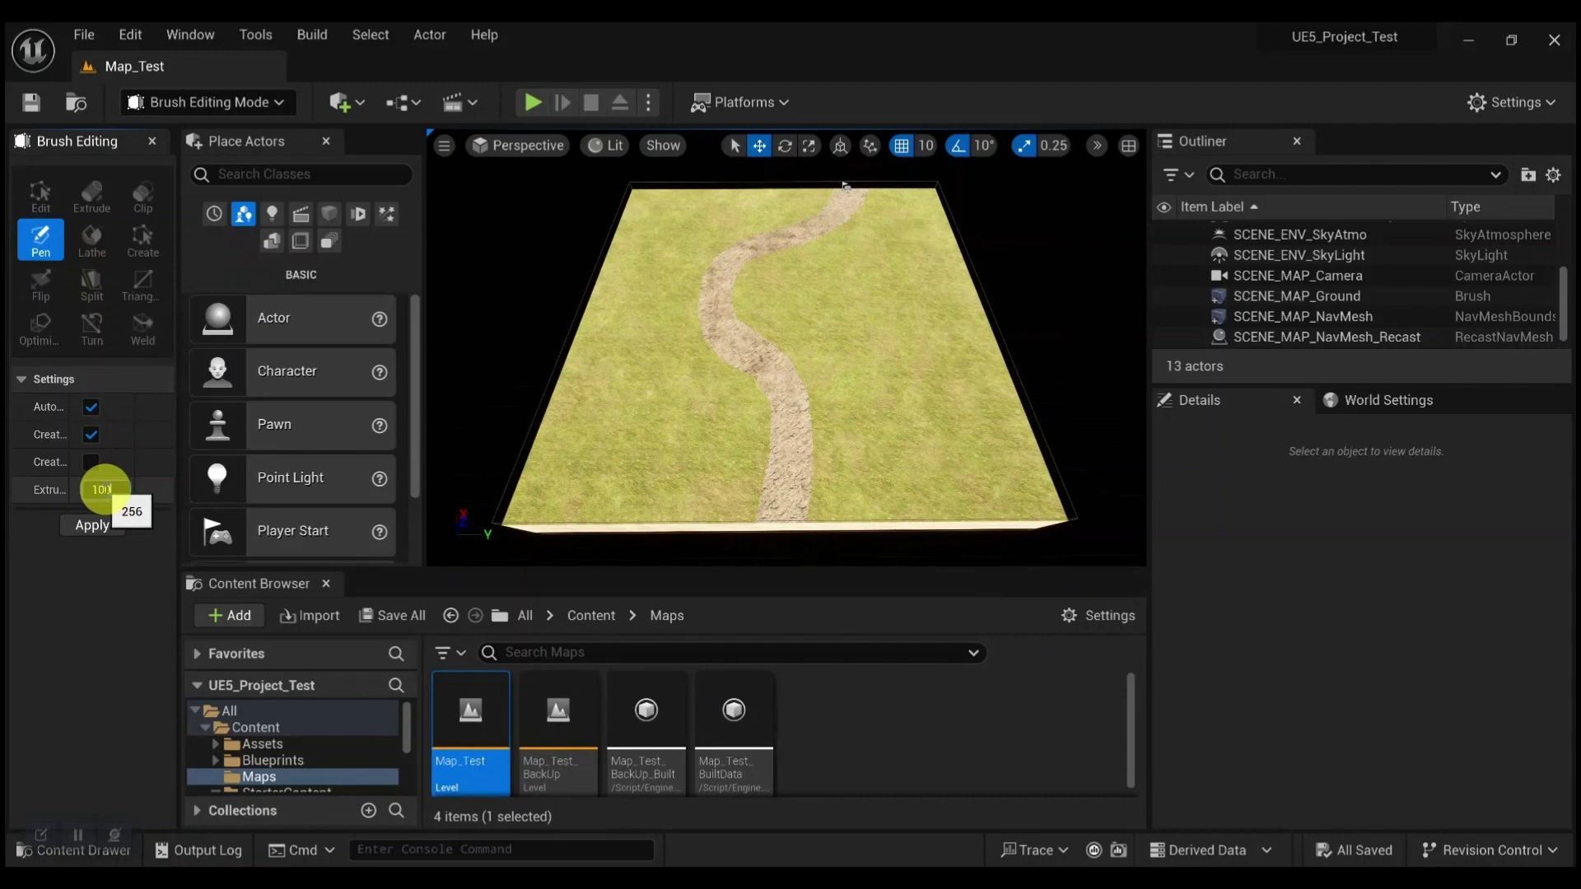
text(100)
click(86, 522)
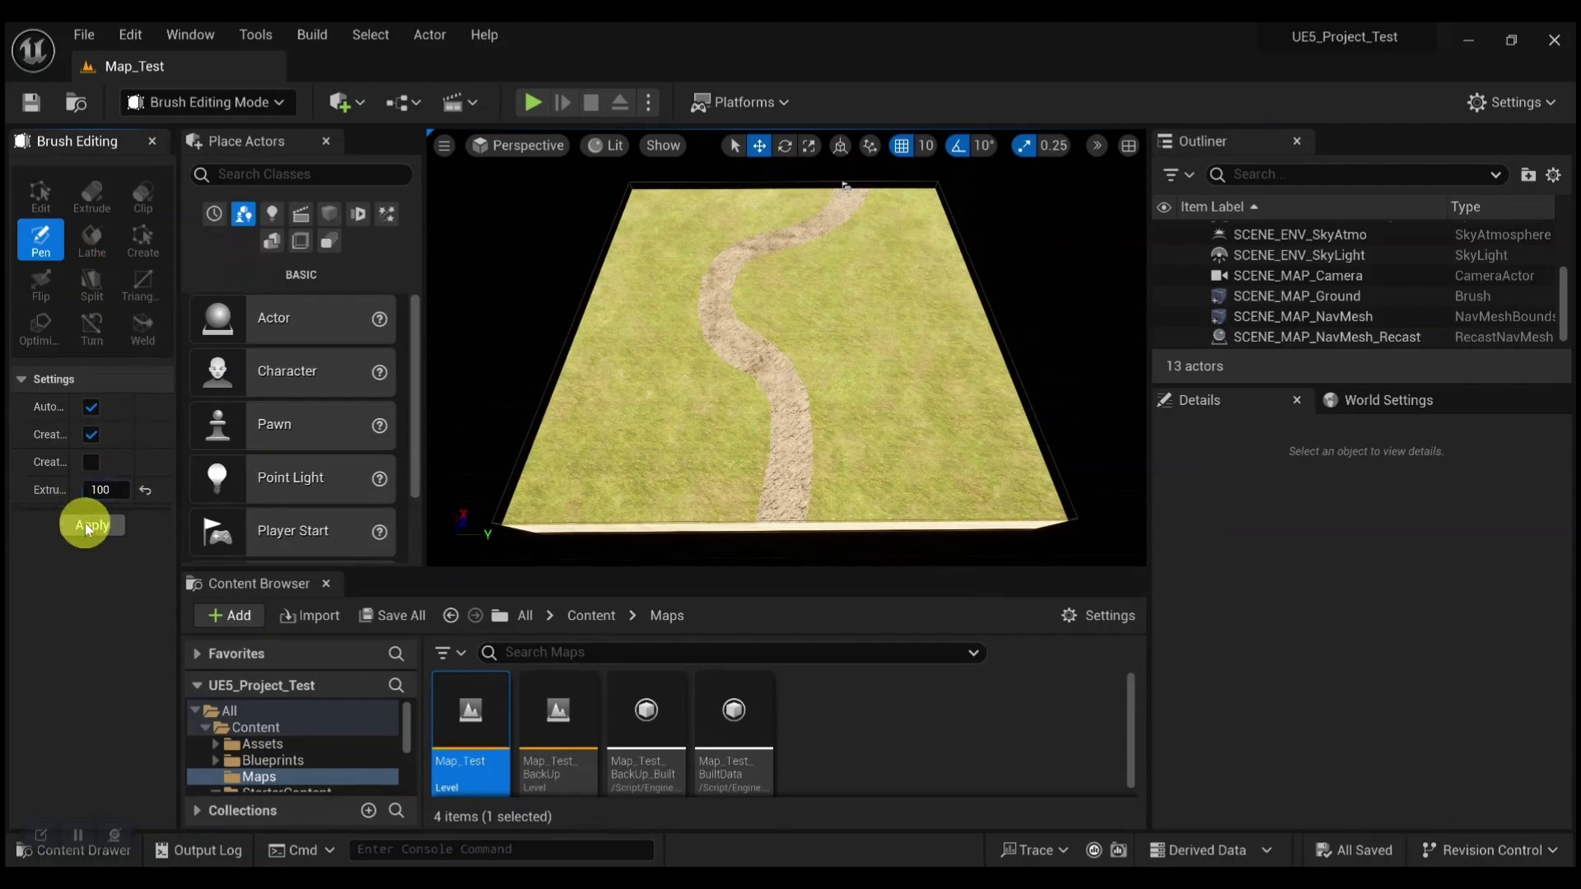
Change the viewport projection from Perspective to Top.
click(522, 145)
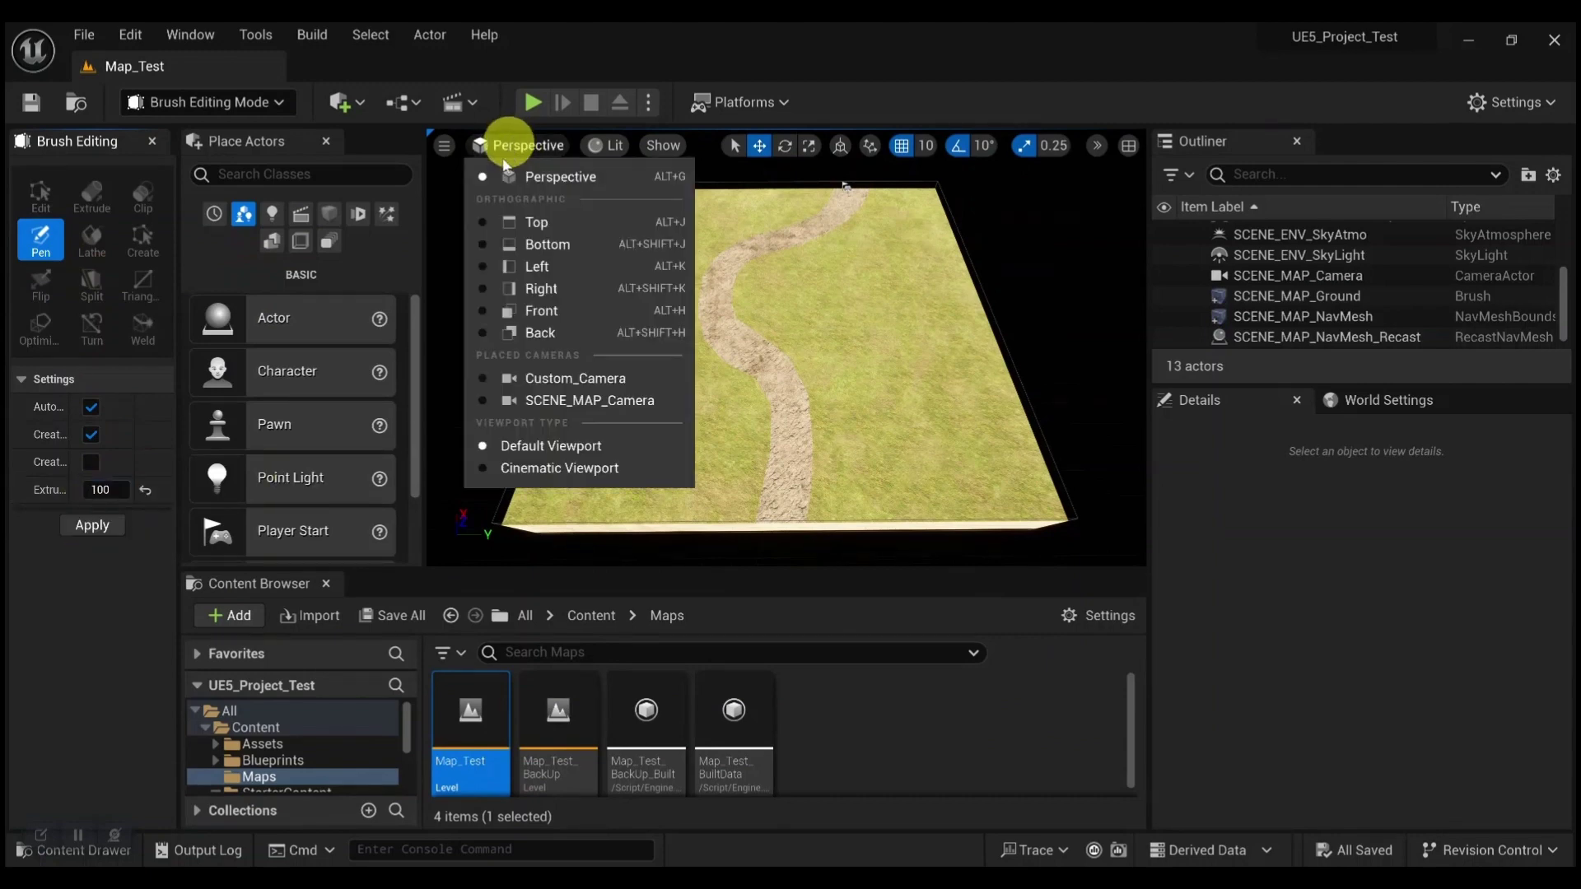
click(521, 220)
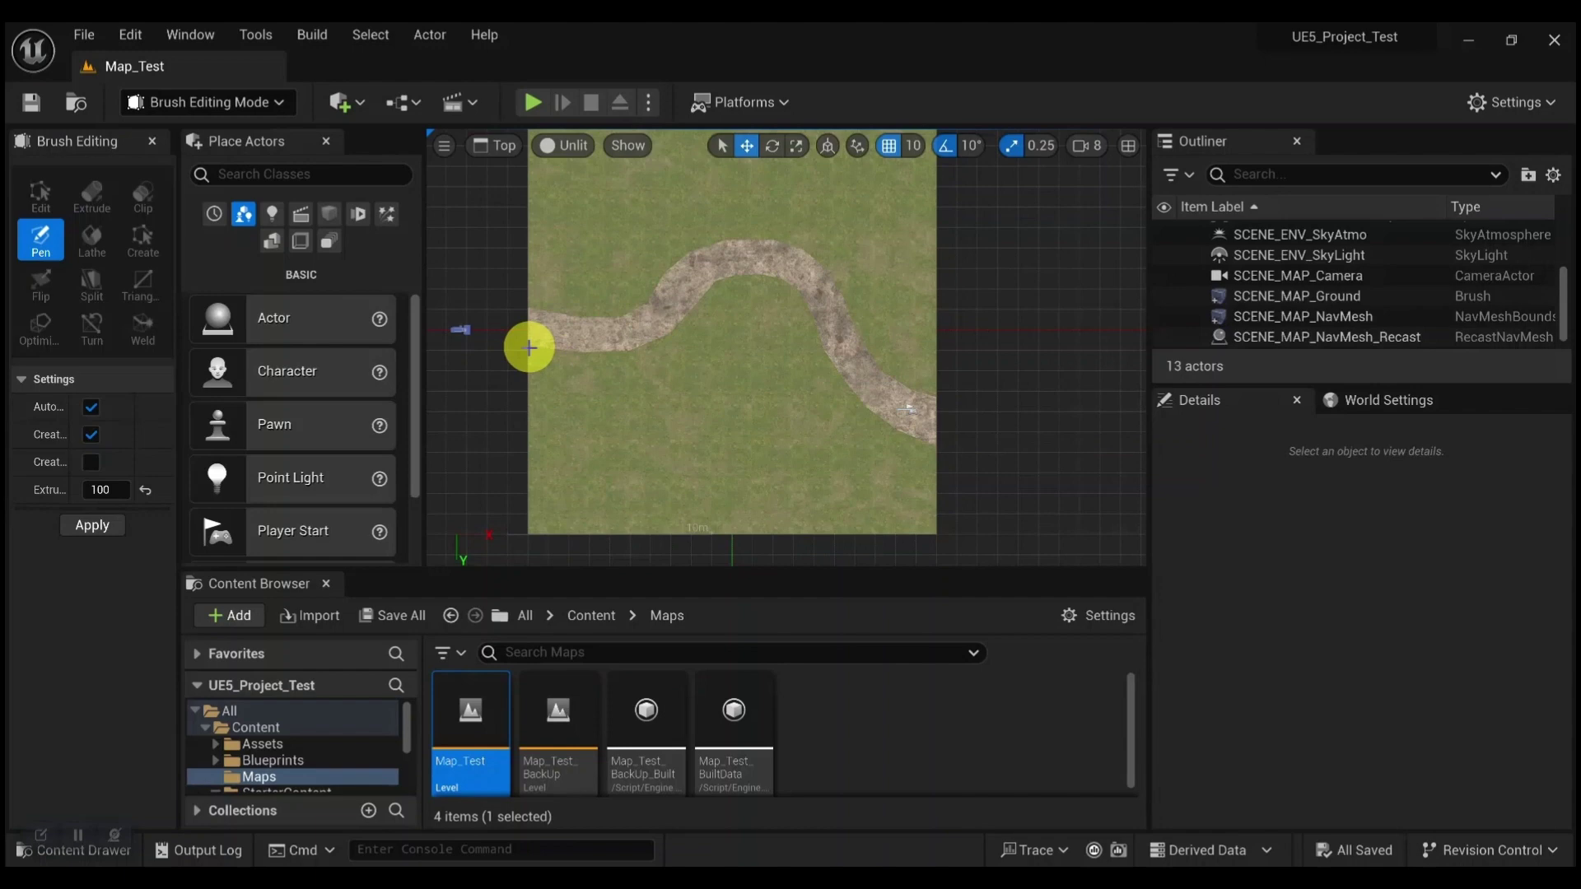
With the Pen, outline the ground's left edge, lower corners and the trail's lower edge.
click(530, 347)
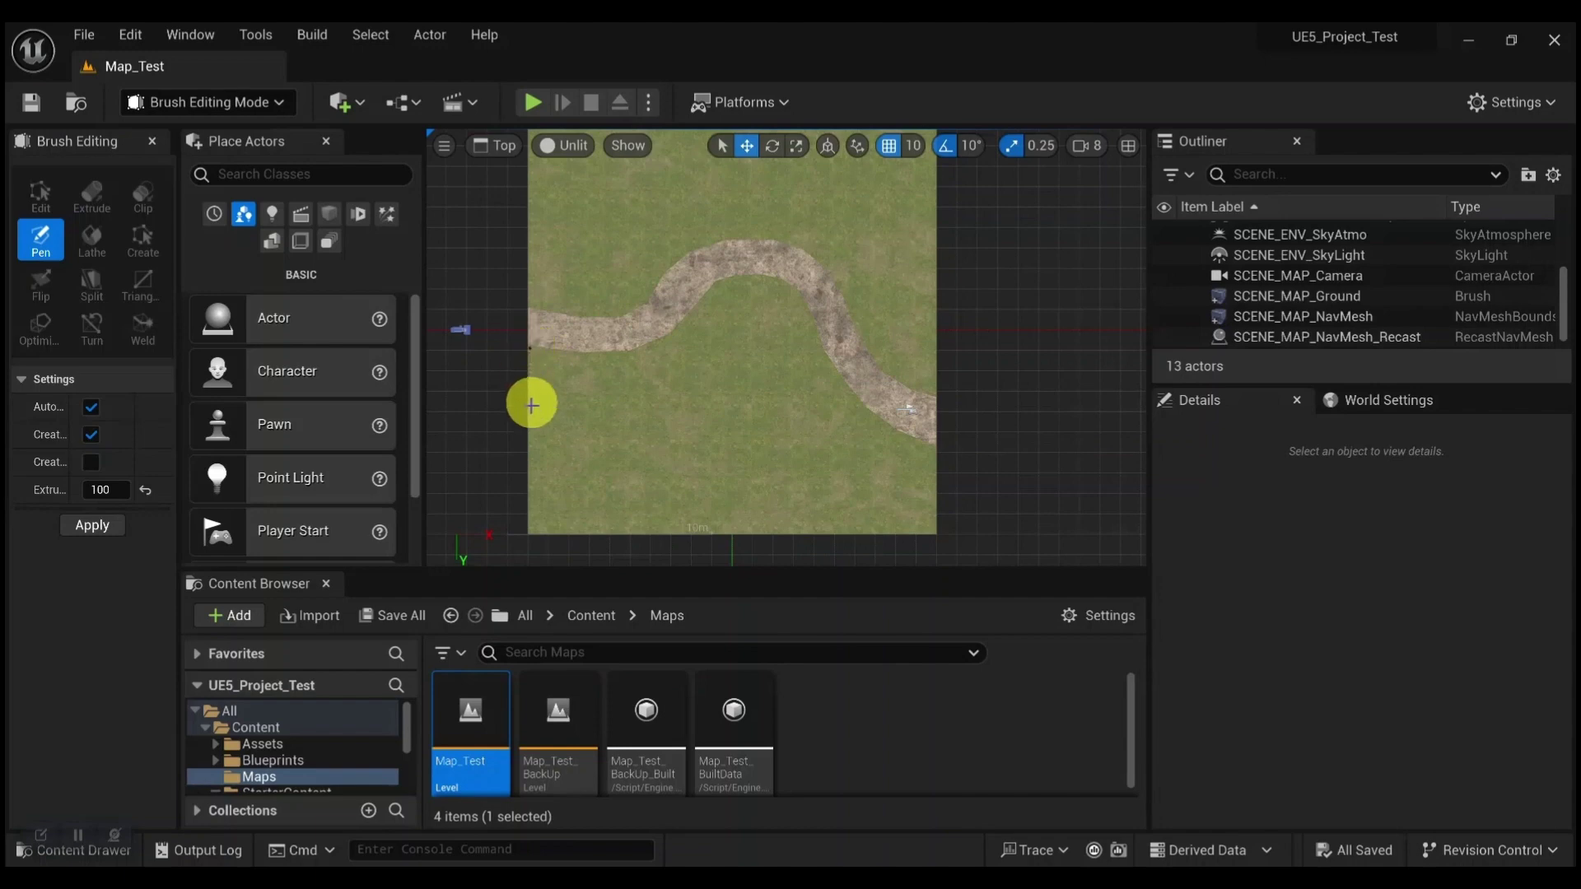
click(530, 531)
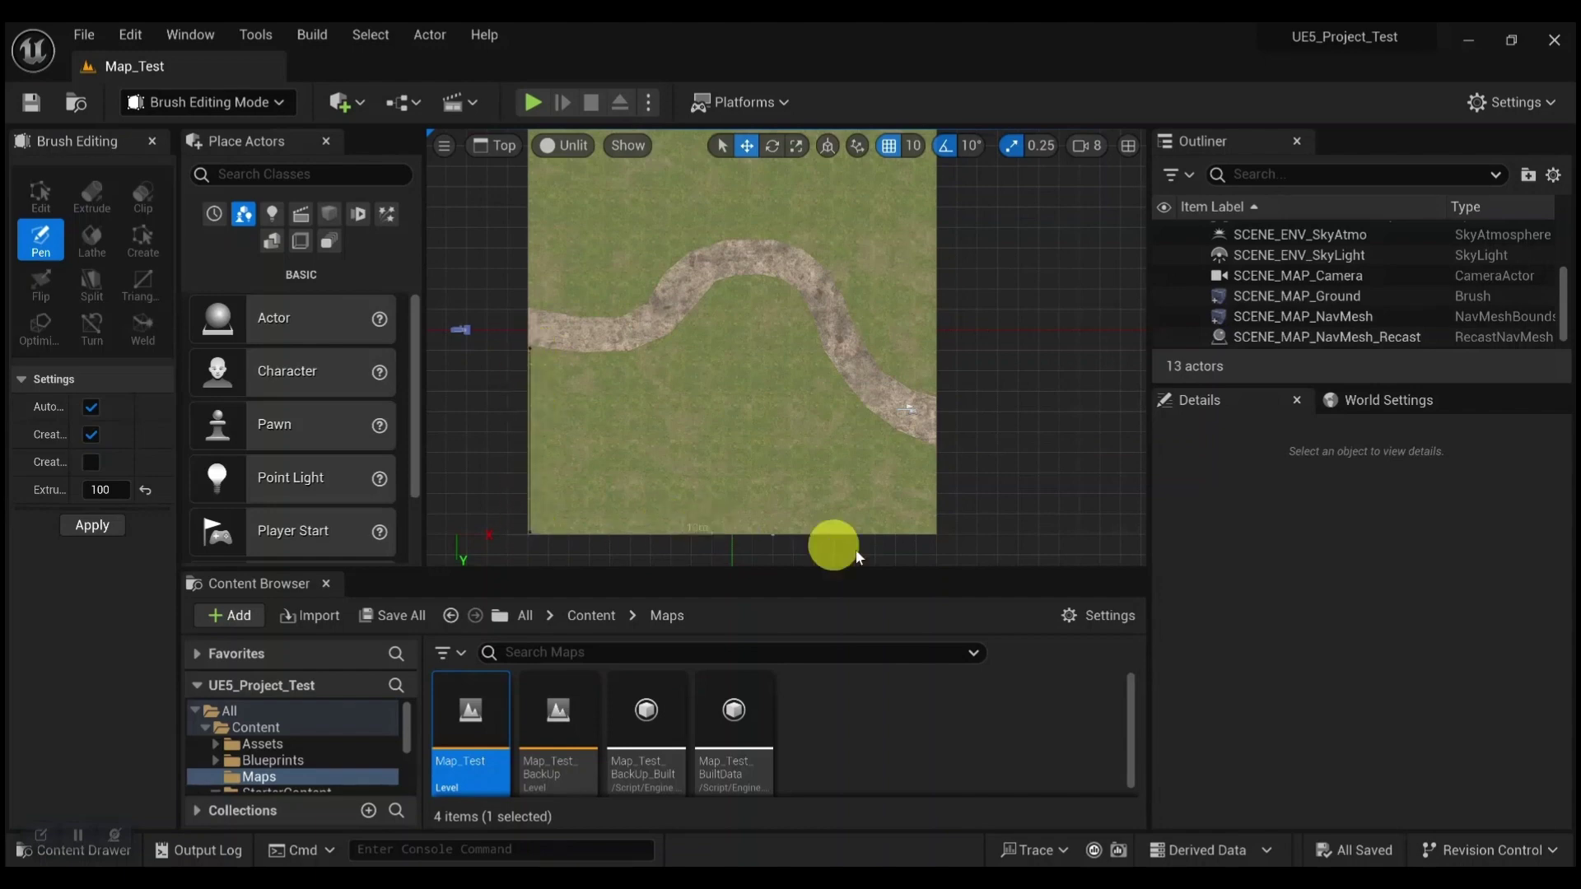
click(933, 532)
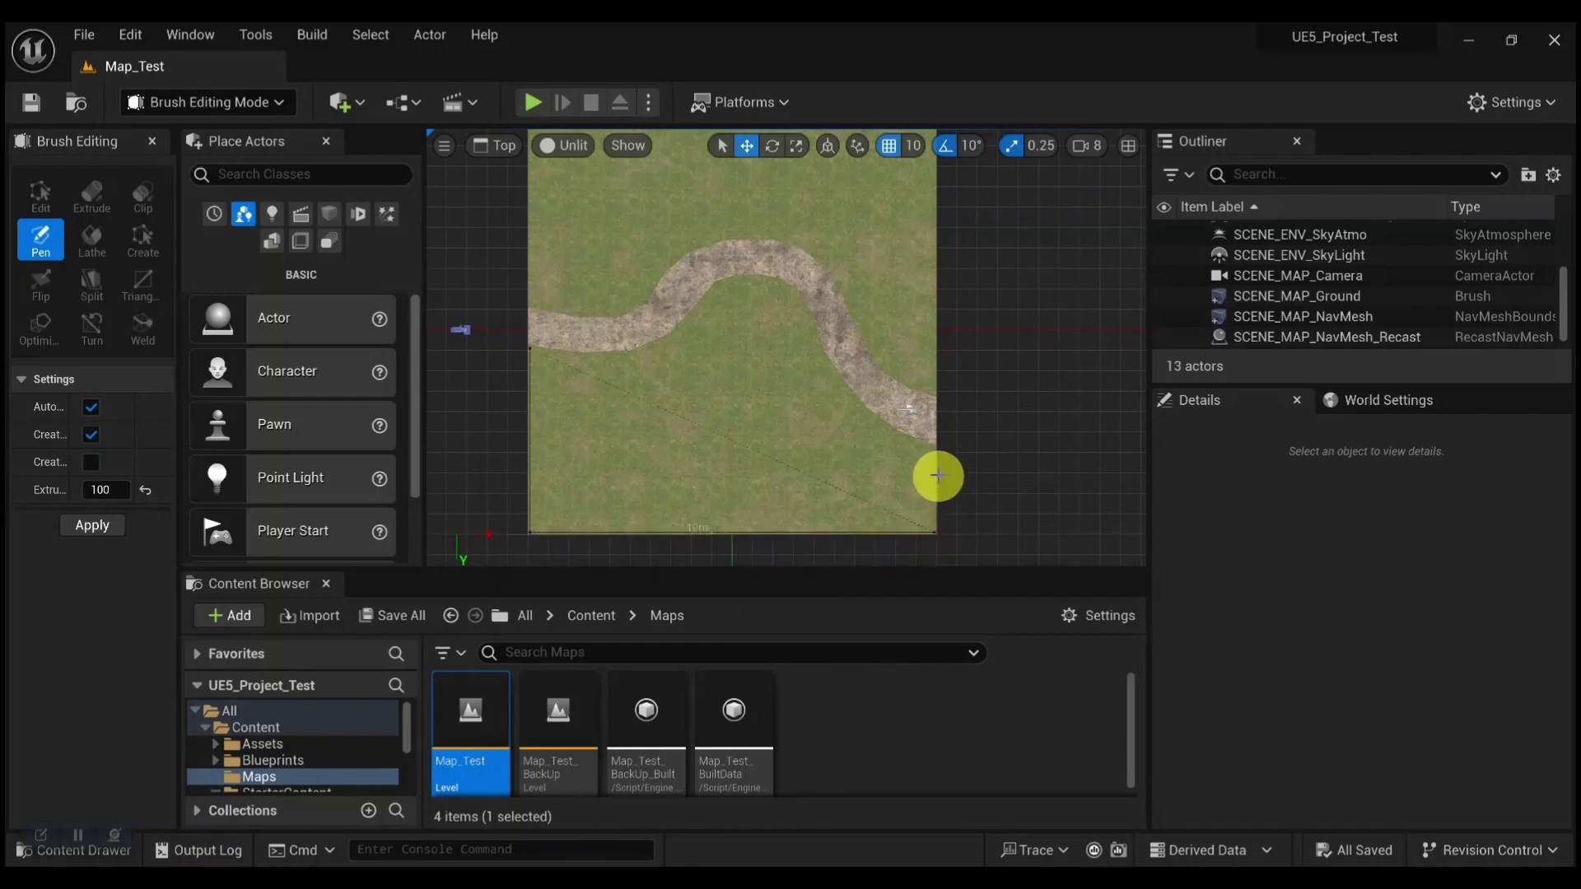
click(913, 439)
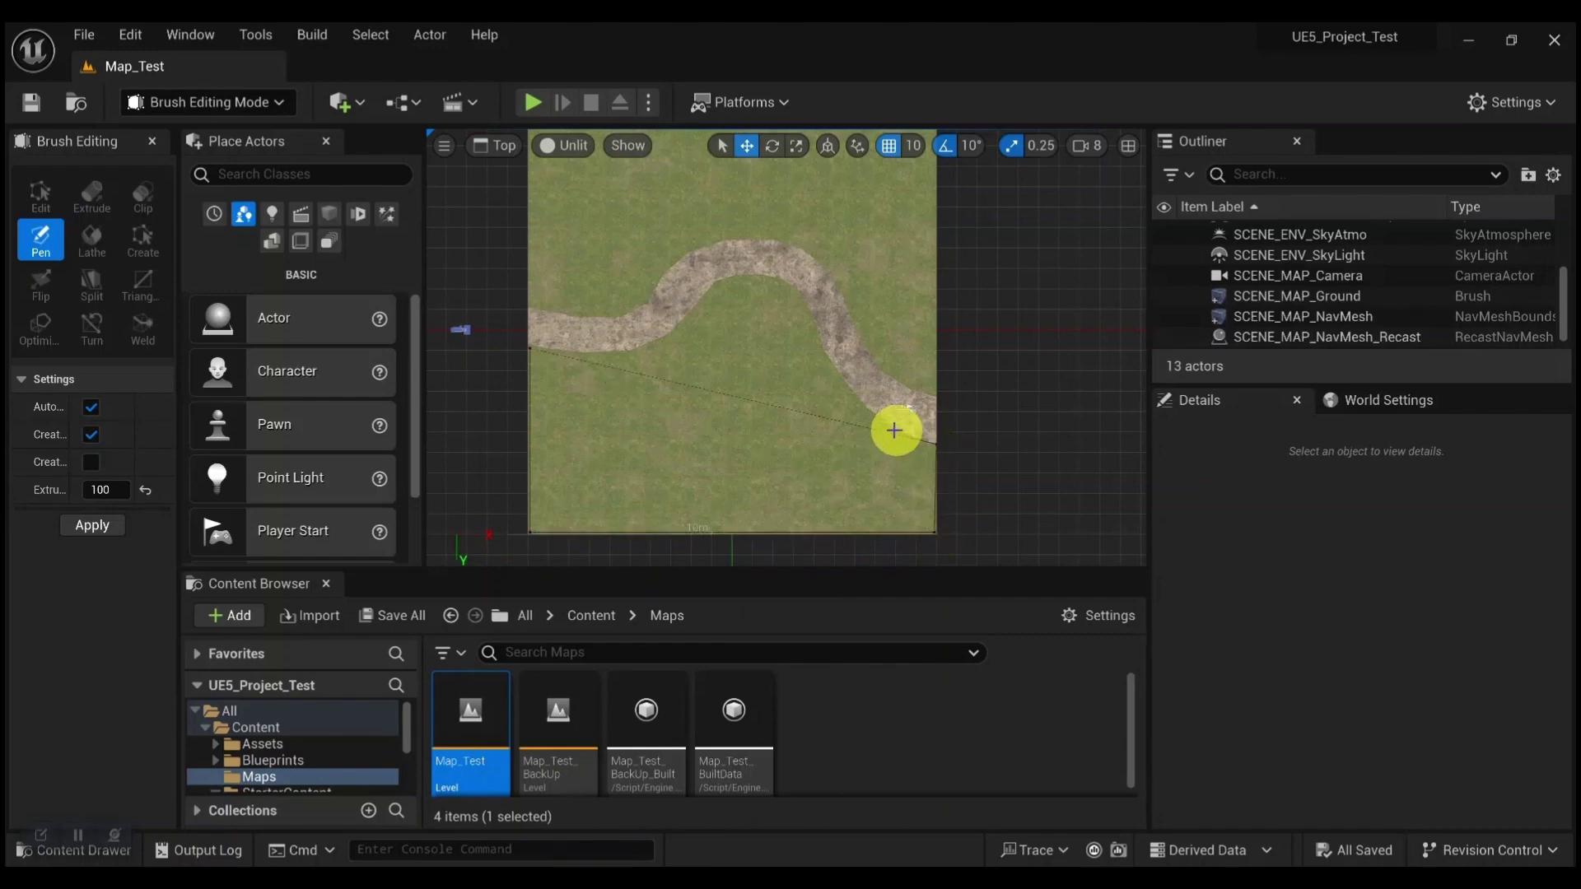
click(884, 425)
click(864, 409)
click(844, 387)
click(824, 355)
click(811, 328)
Continue the outline over the trail's bend and left portion, then close it into a brush.
click(803, 299)
click(790, 285)
click(771, 277)
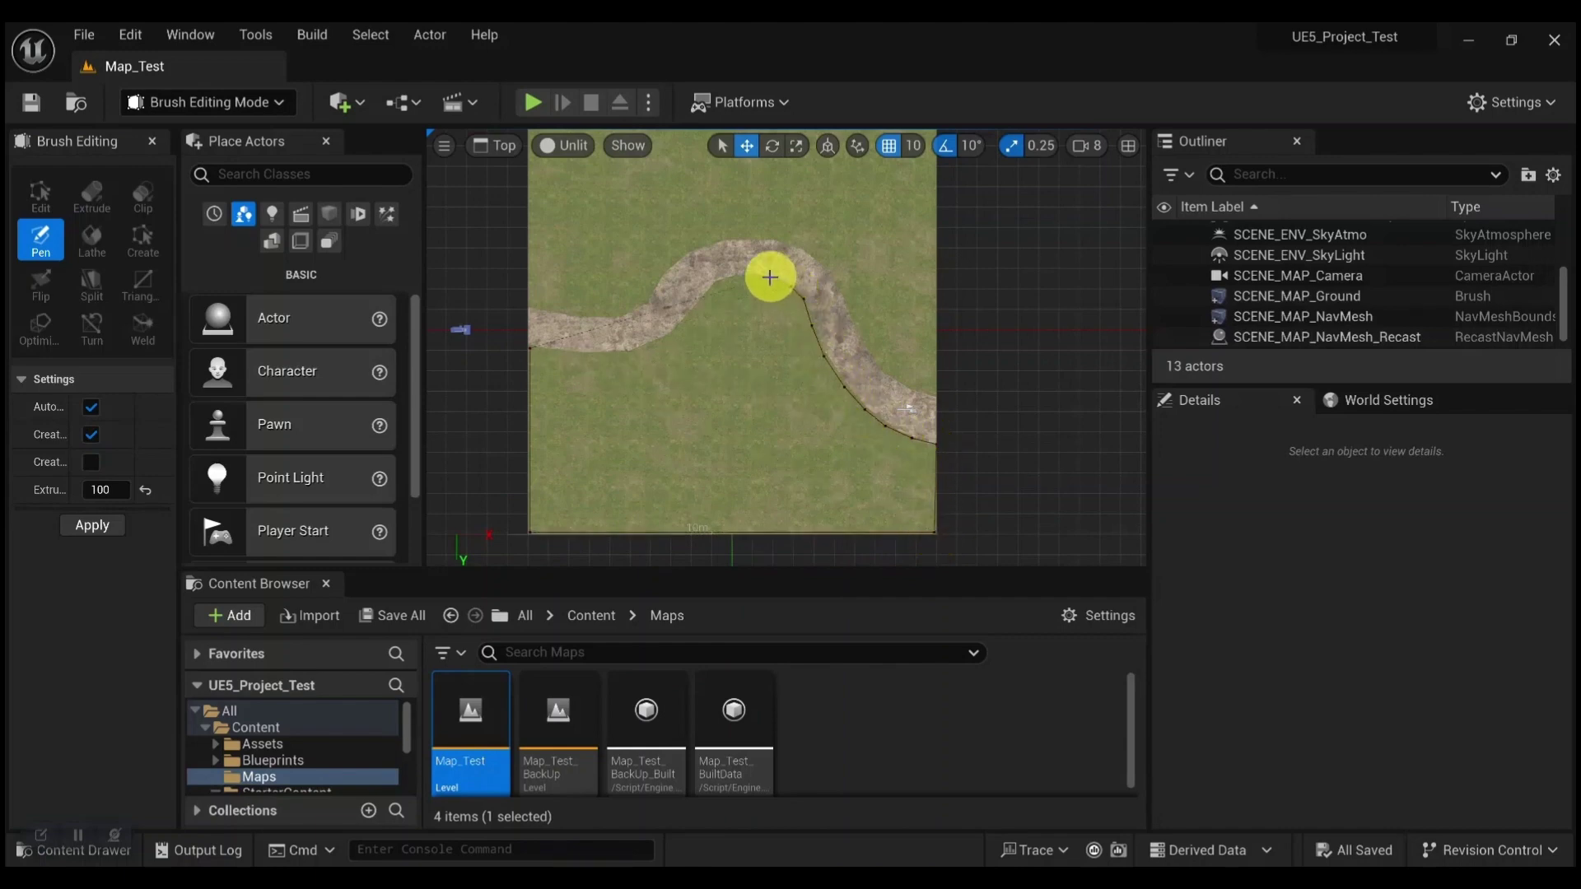
click(751, 277)
click(714, 282)
click(695, 299)
click(685, 321)
click(669, 335)
click(640, 350)
click(617, 354)
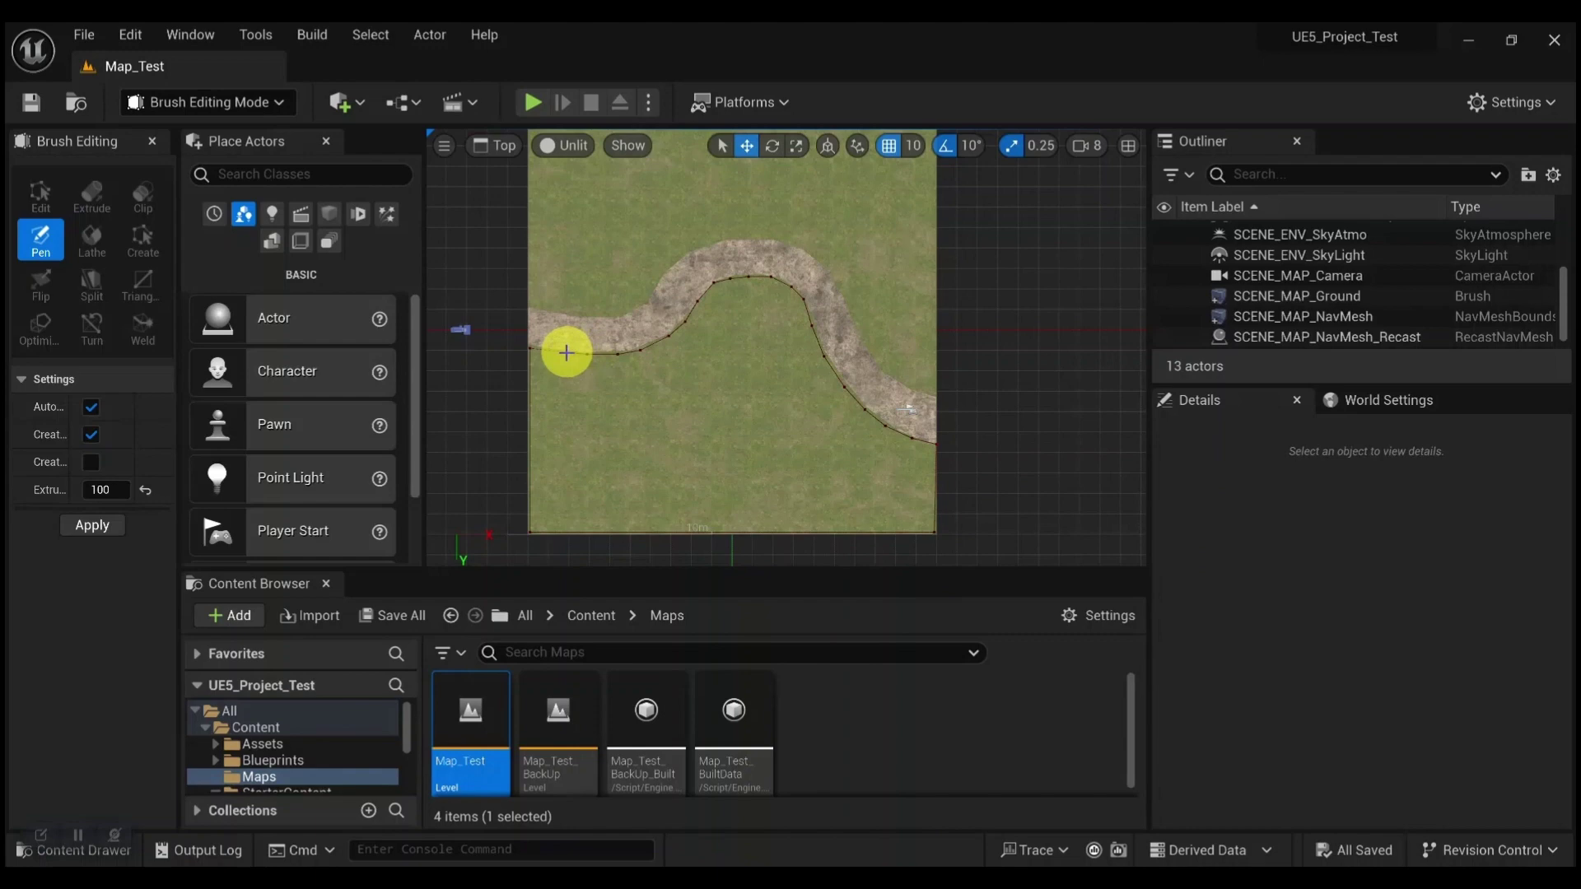
key(Return)
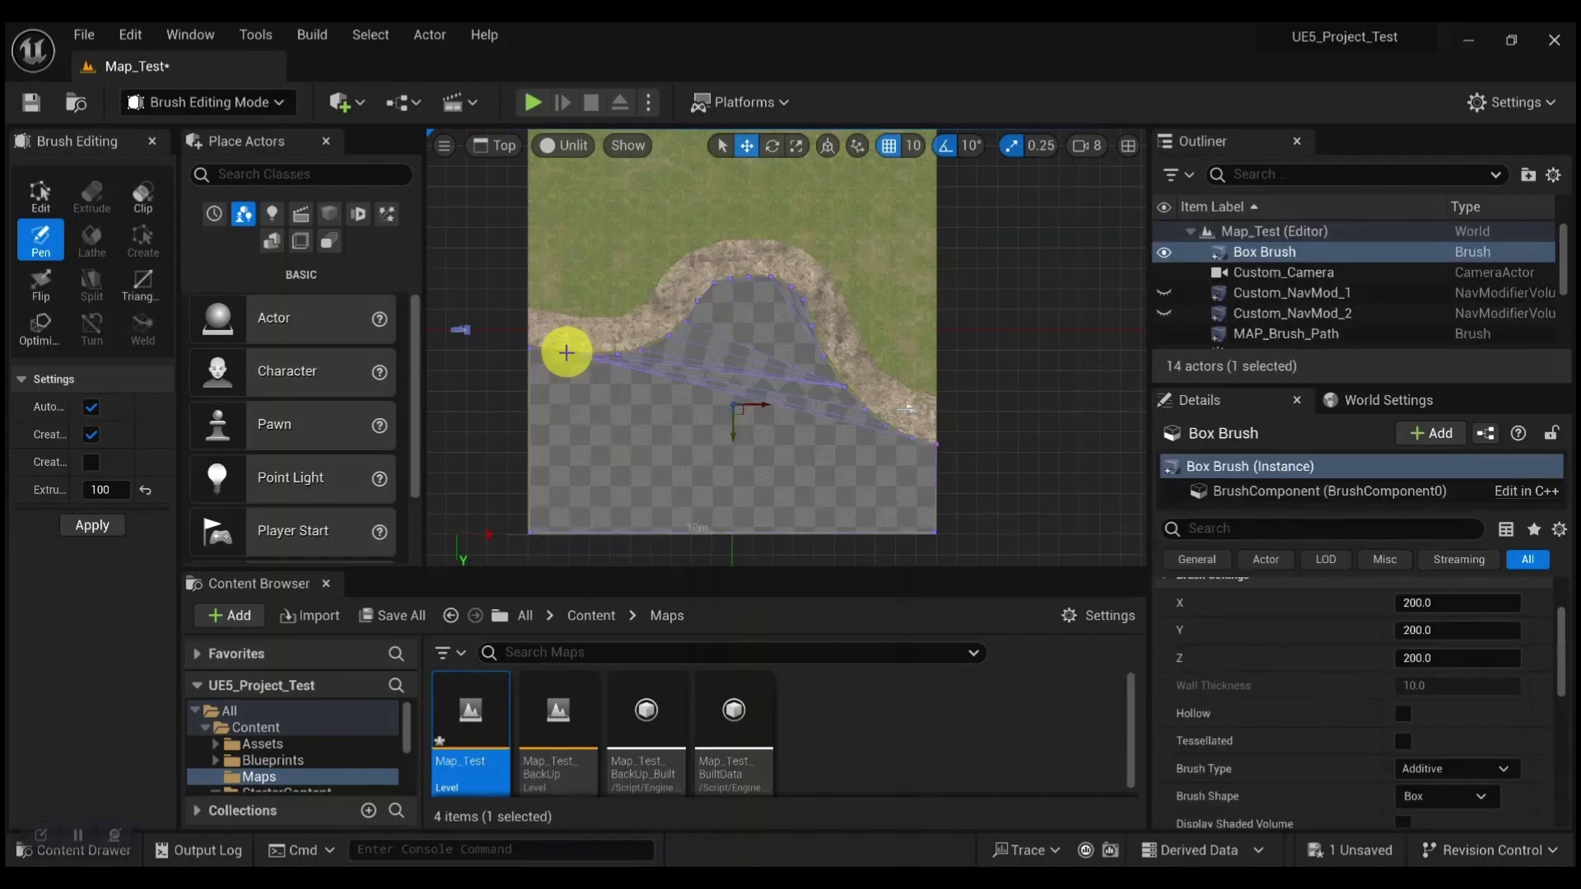
Optimize the first brush, then trace the grass outline along the trail's upper-left edge.
click(47, 327)
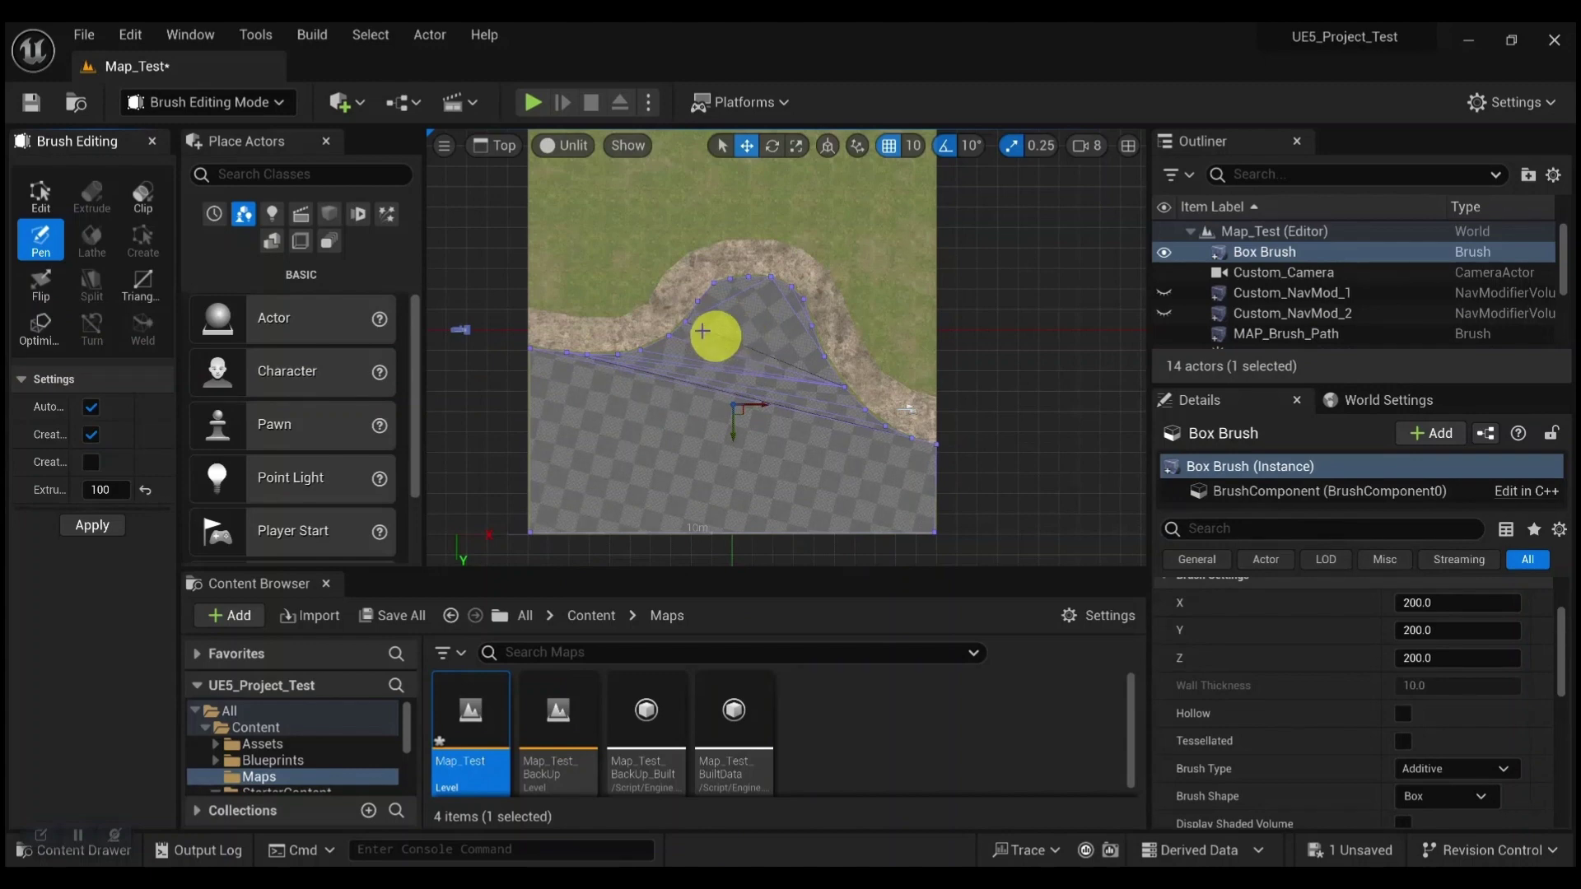
click(528, 302)
click(562, 314)
click(598, 317)
click(638, 306)
click(650, 293)
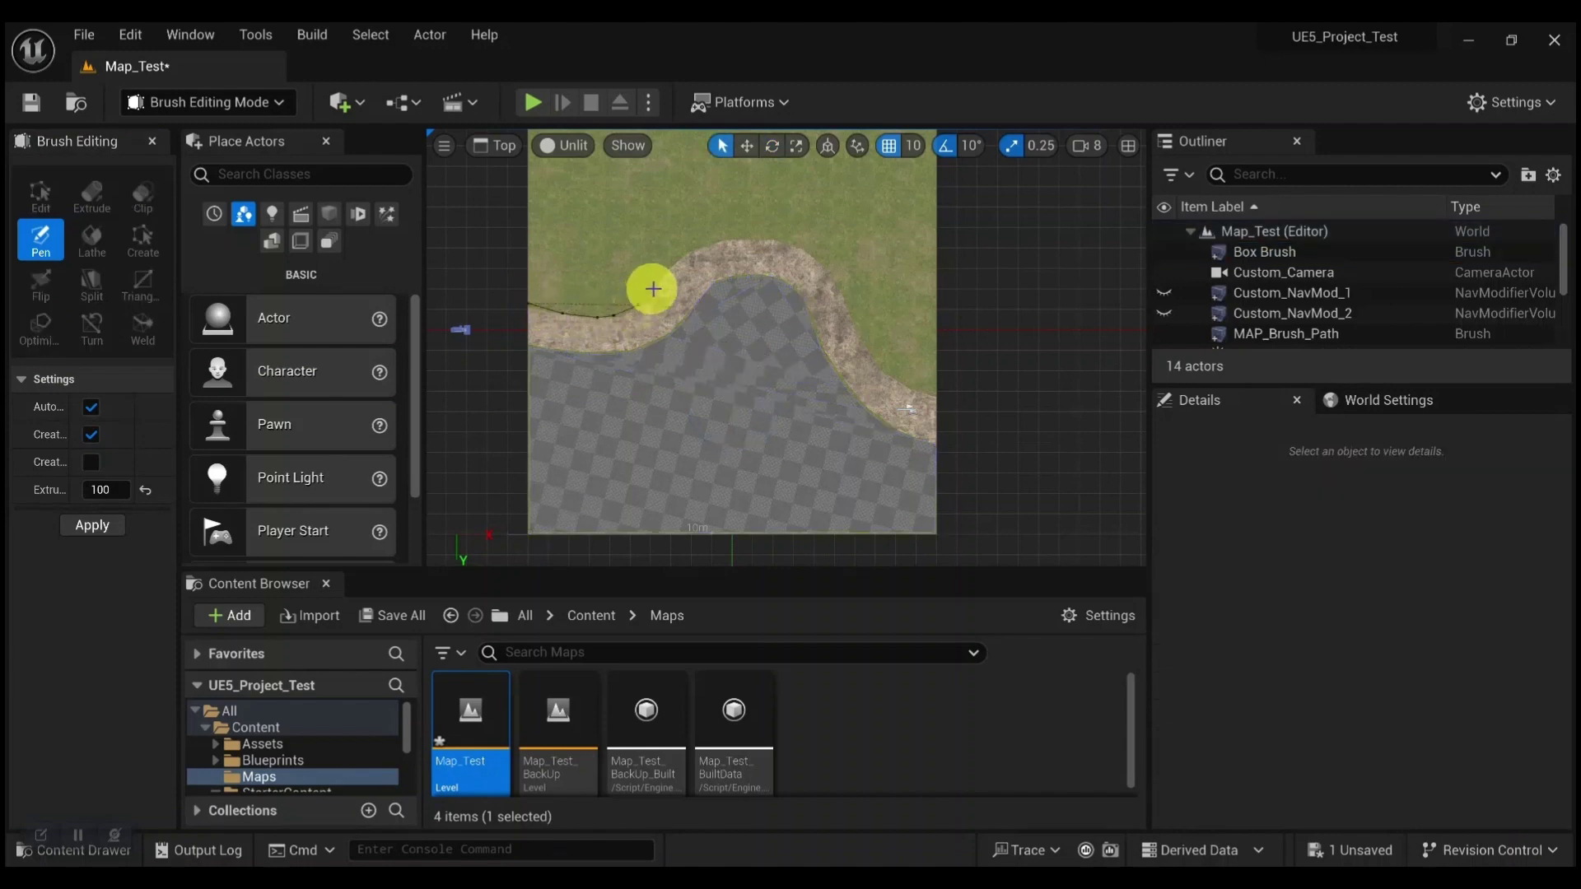
click(661, 275)
click(688, 251)
Continue the outline down the trail's right edge to the map edge, creating Box Brush2.
click(732, 240)
click(784, 240)
click(815, 261)
click(843, 294)
click(850, 317)
click(863, 339)
click(876, 359)
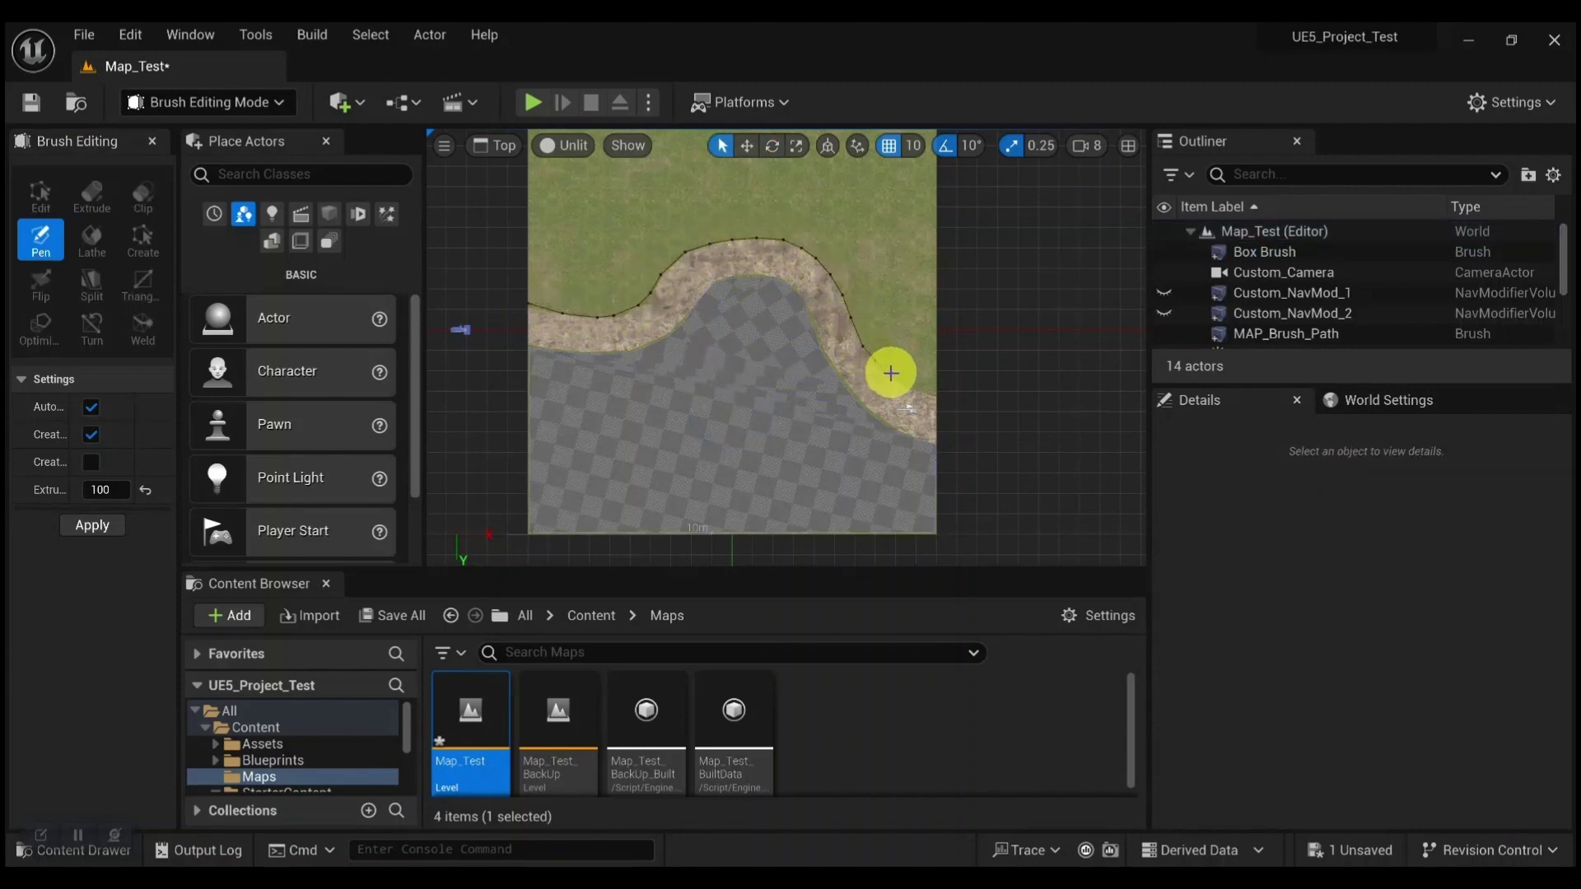
click(895, 376)
click(926, 394)
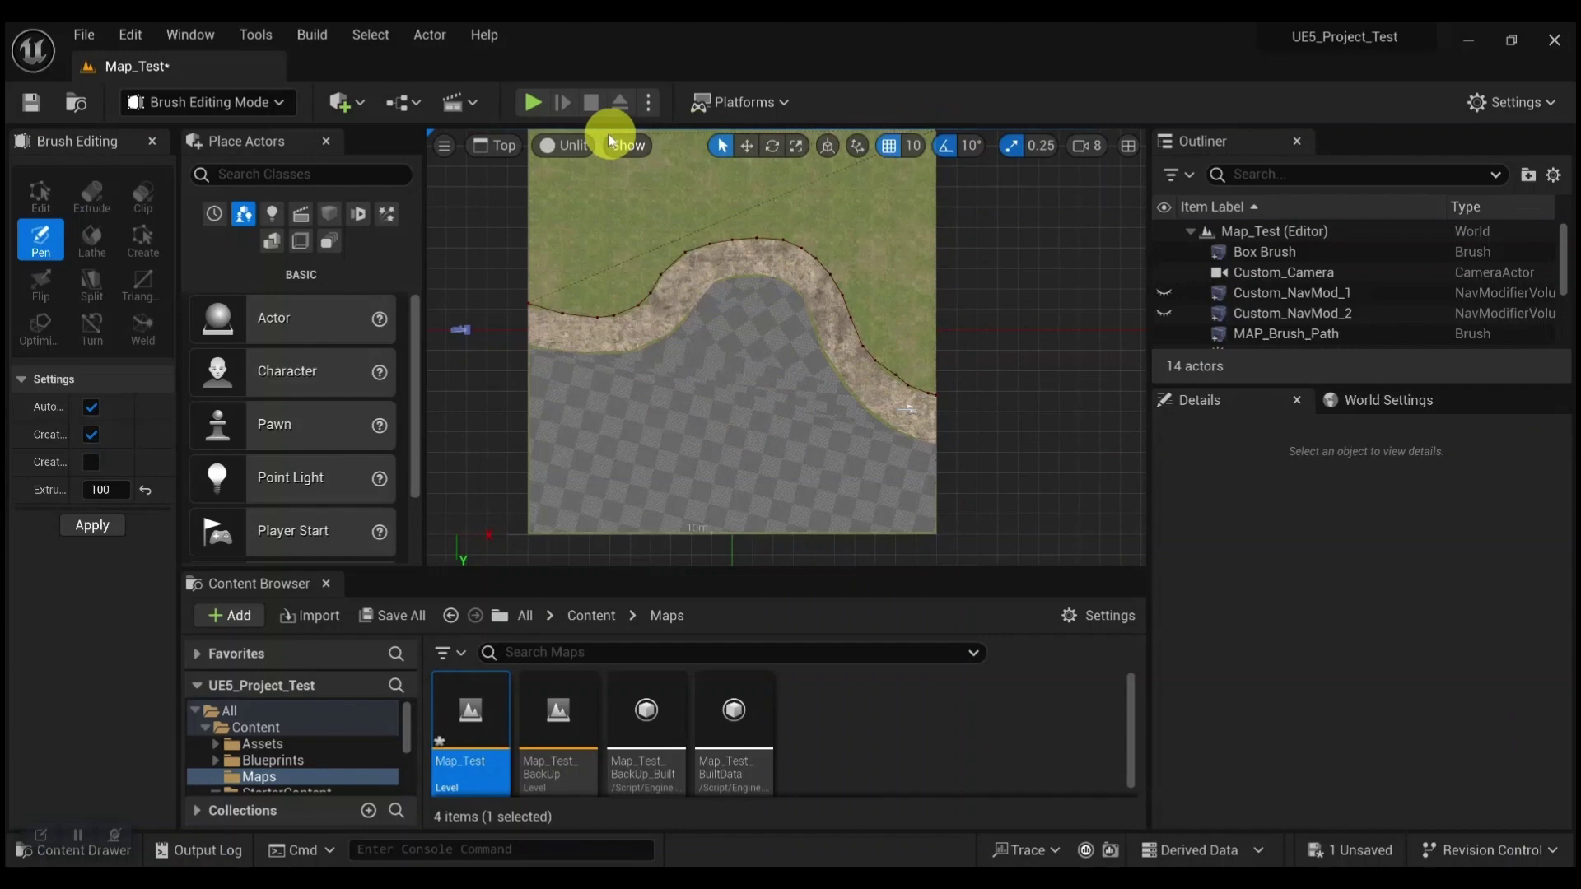
key(Return)
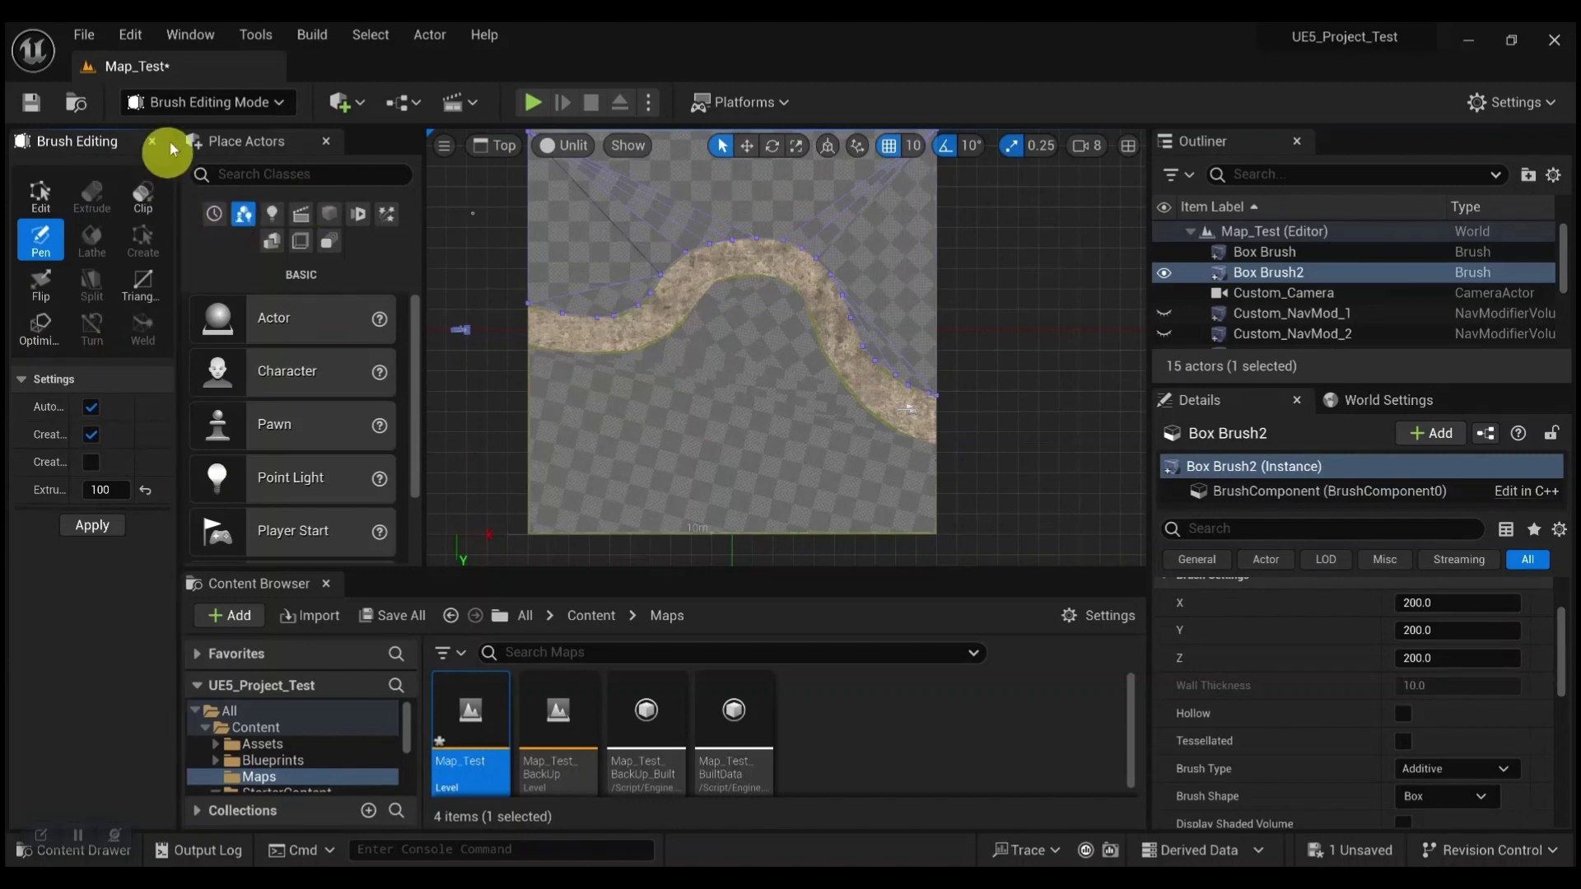
Return to Selection Mode and a Perspective viewport.
click(201, 102)
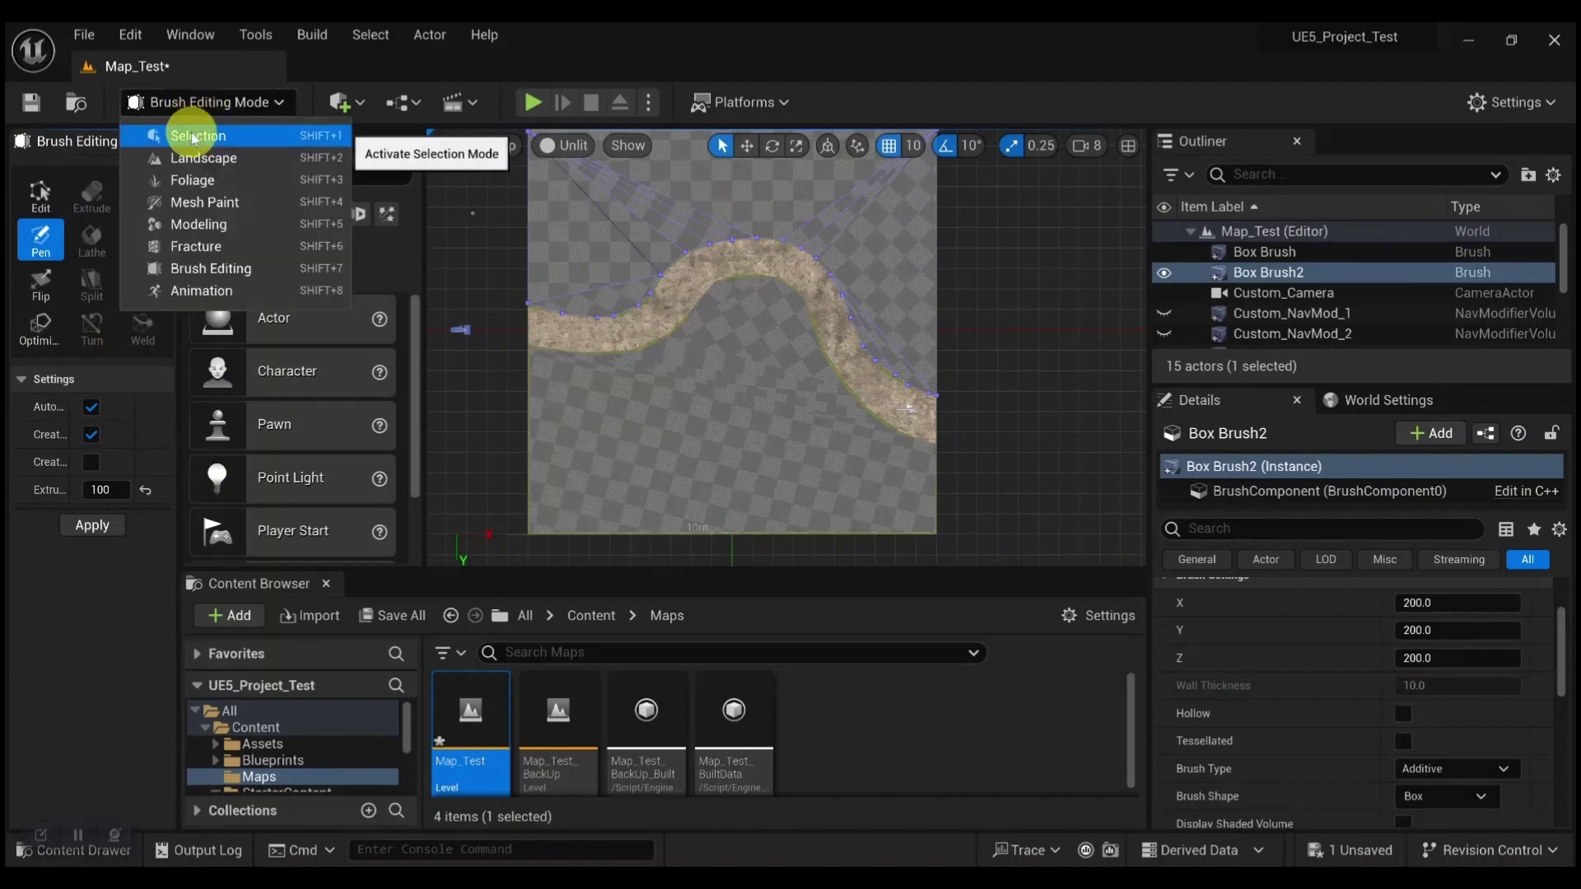
click(194, 136)
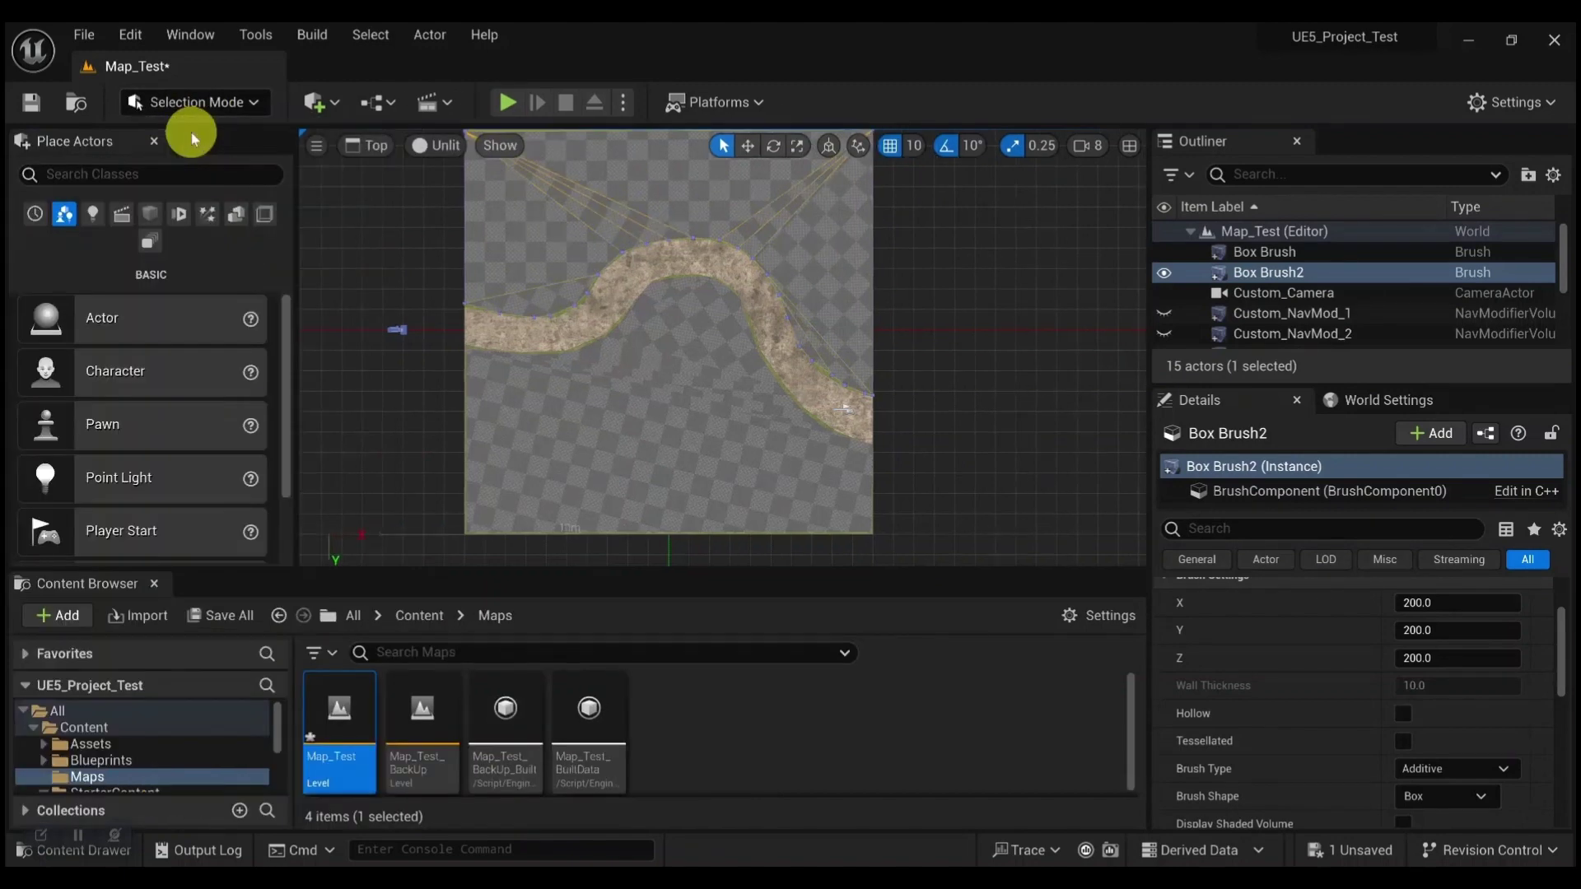
click(367, 145)
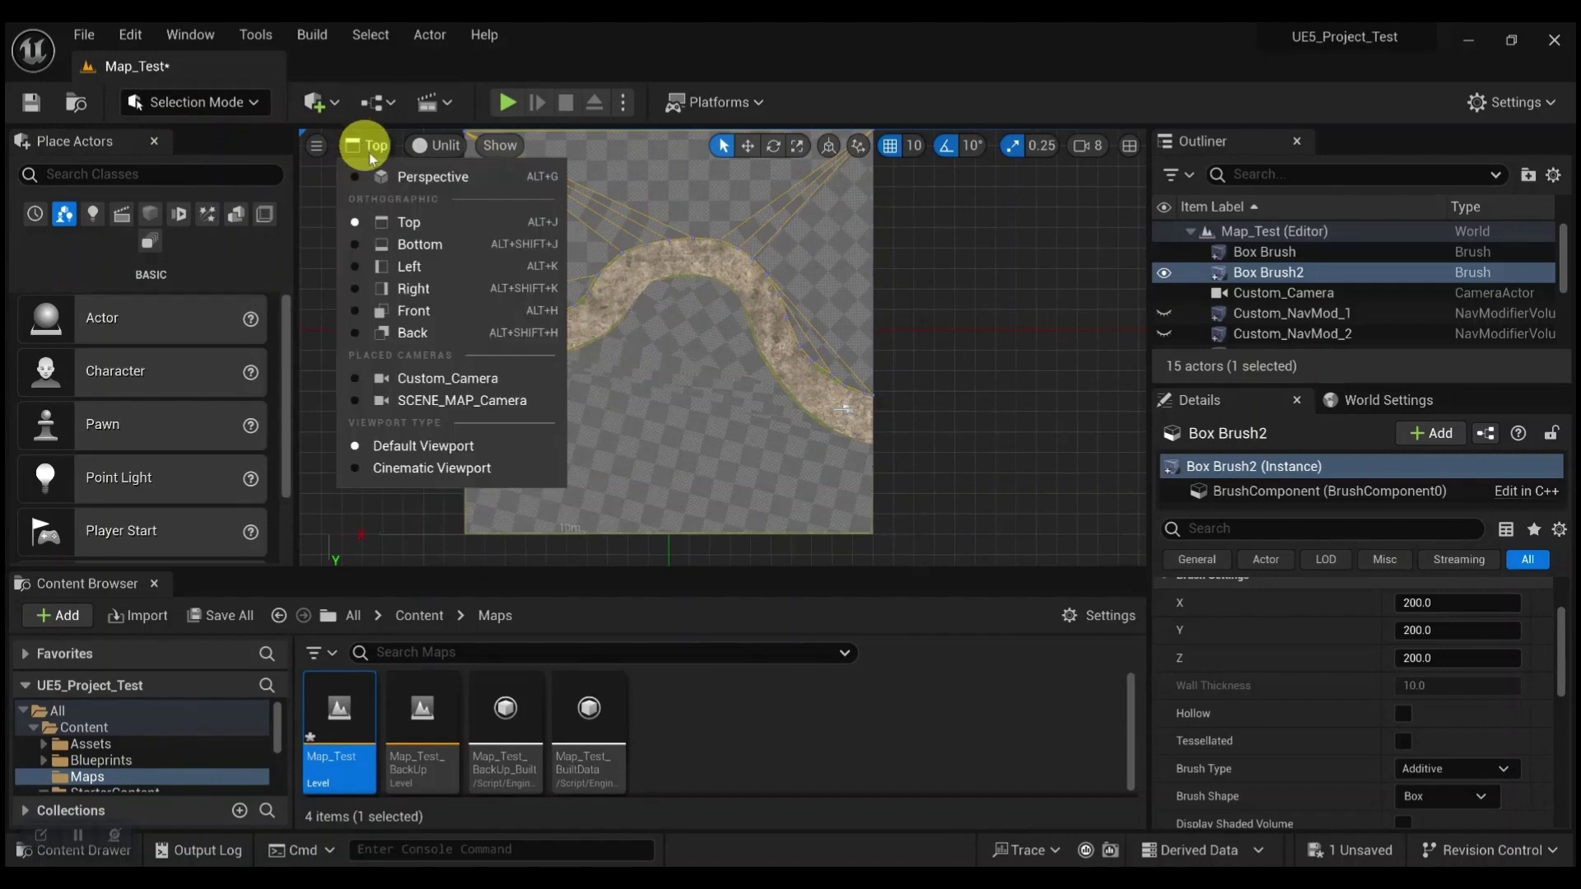
click(406, 178)
Select Box Brush and Box Brush2 and convert both into NavModifierVolumes.
click(1266, 252)
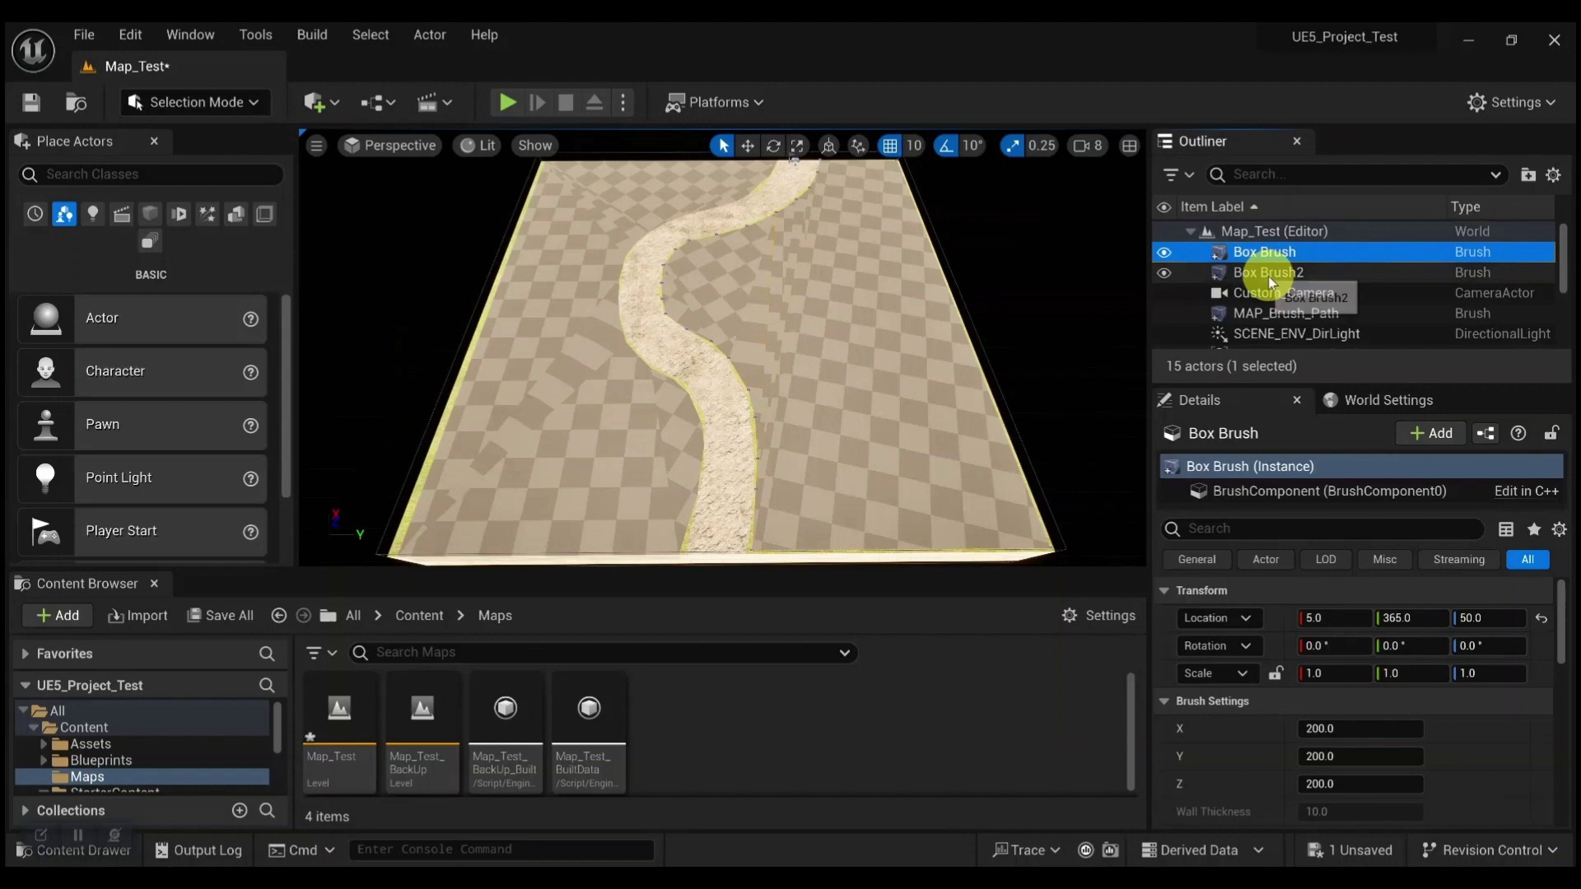
ctrl+click(1268, 275)
click(1207, 460)
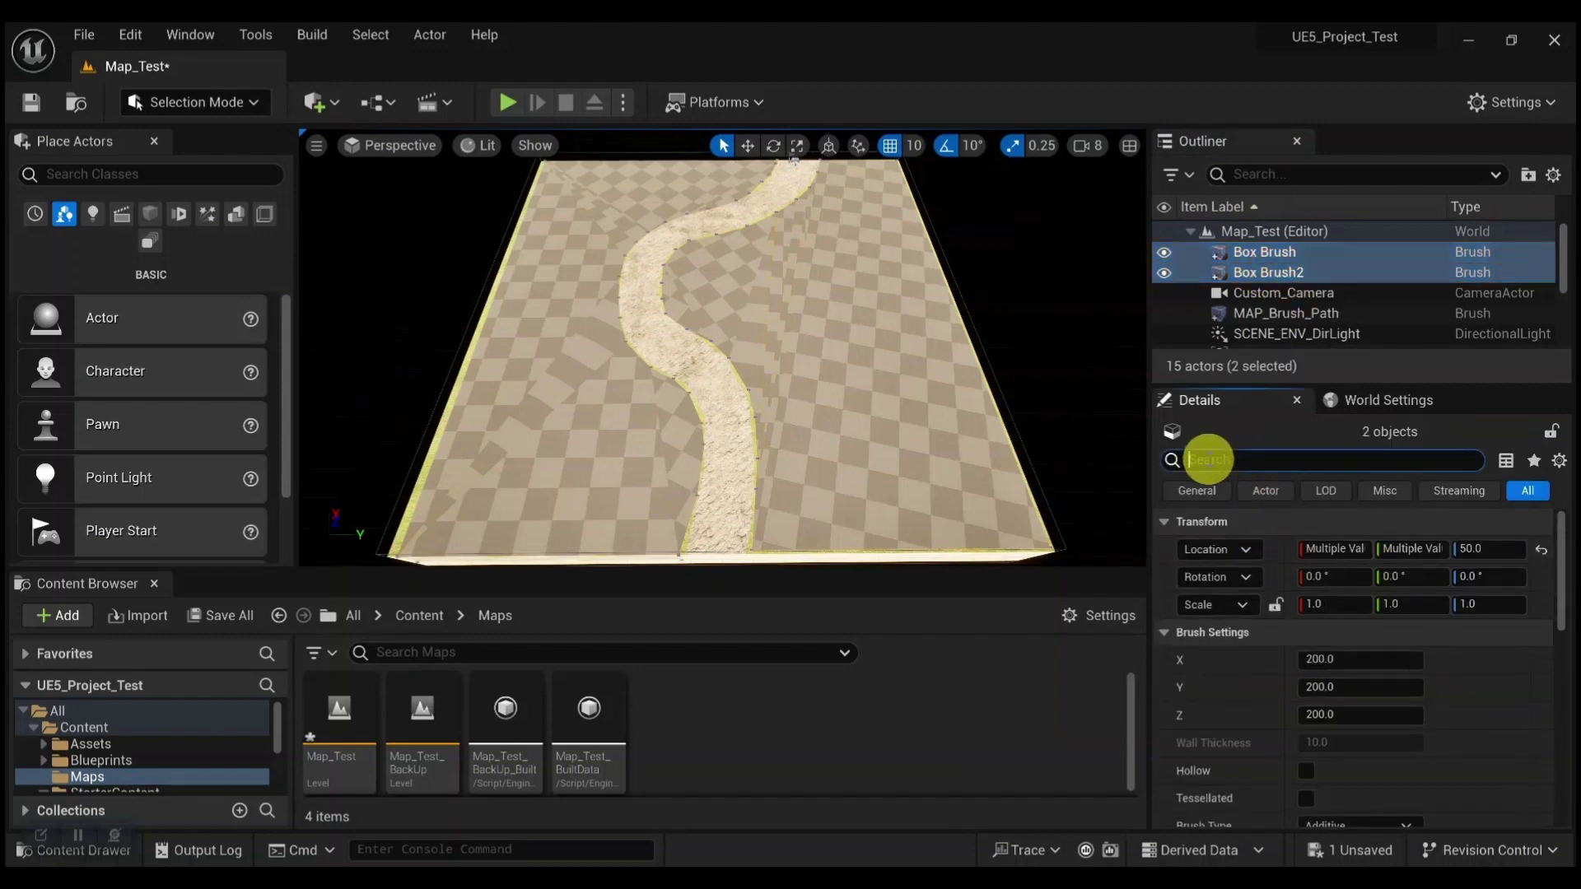
text(col)
click(1339, 550)
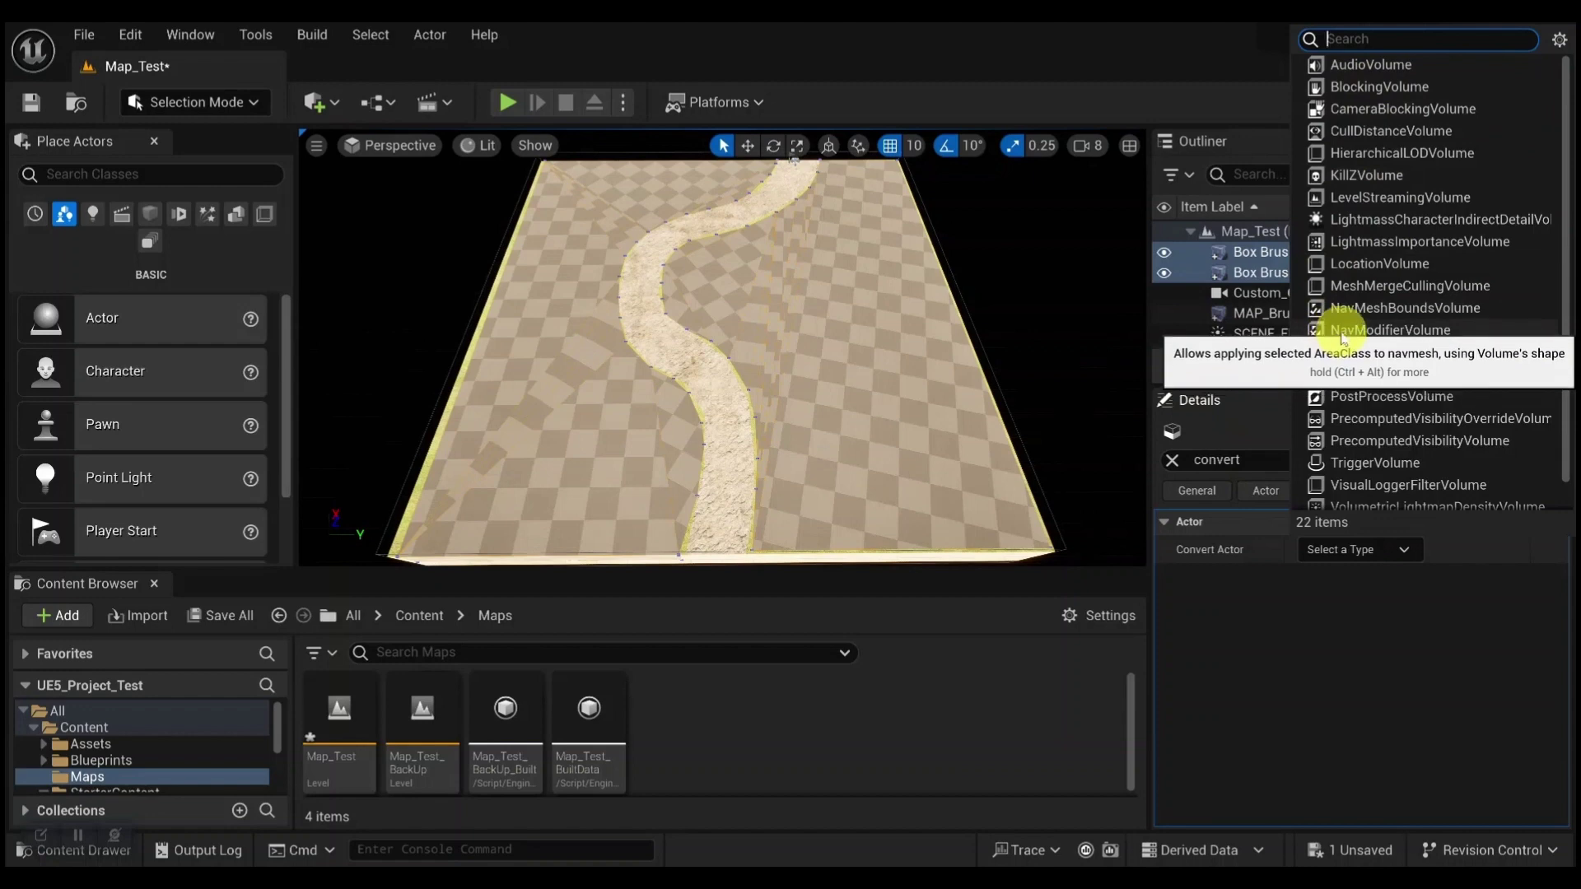
click(1400, 330)
click(1270, 459)
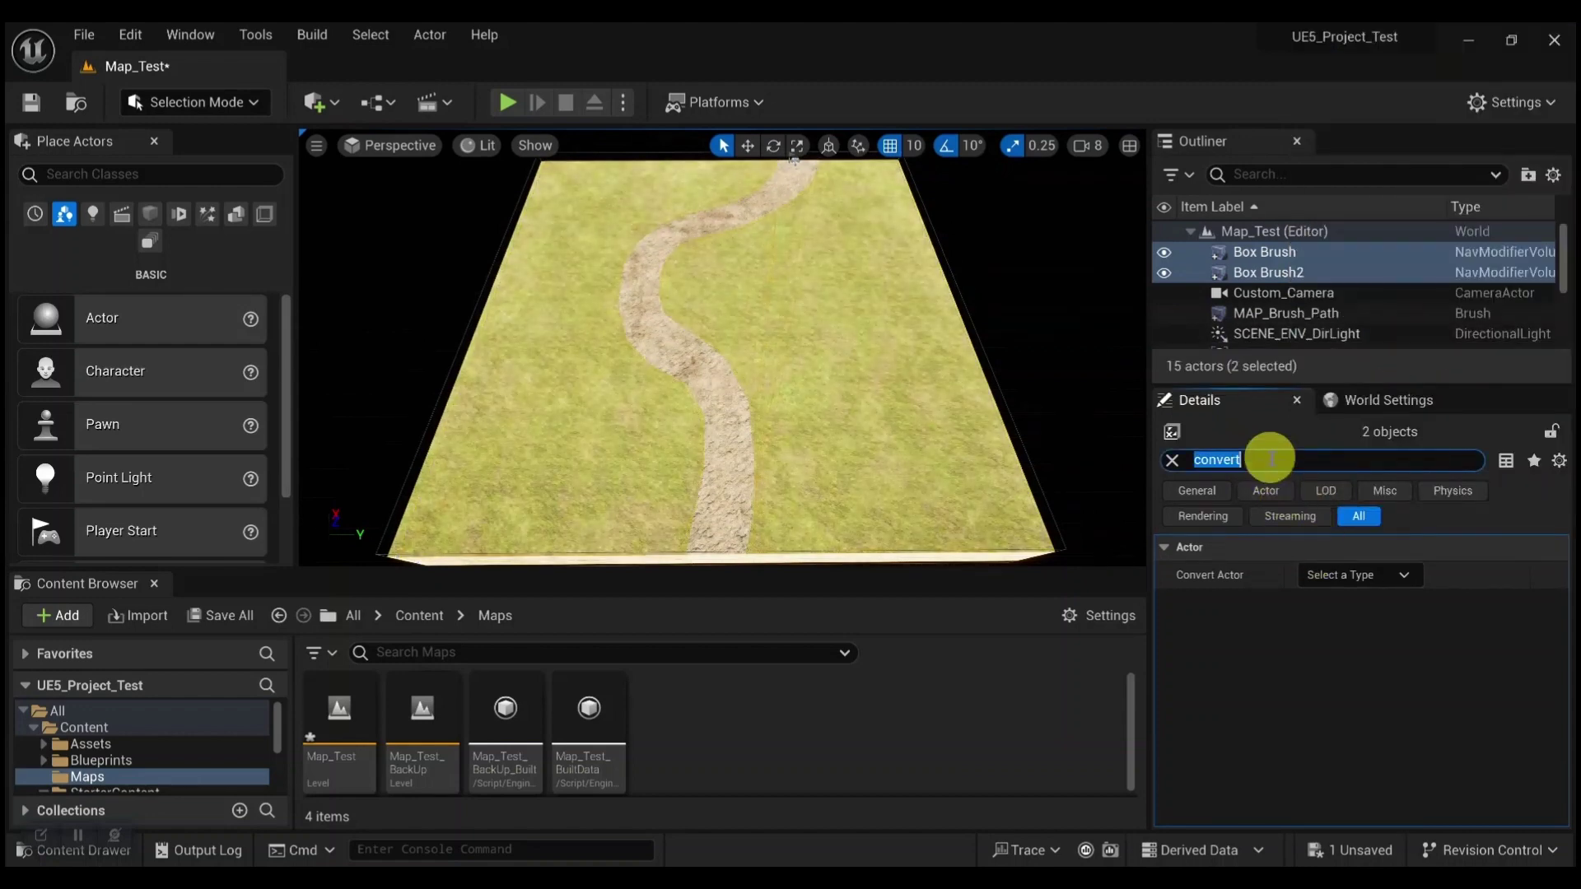
Clear the Details filter and rename Box Brush to Custom_NavMesh_1.
key(BackSpace)
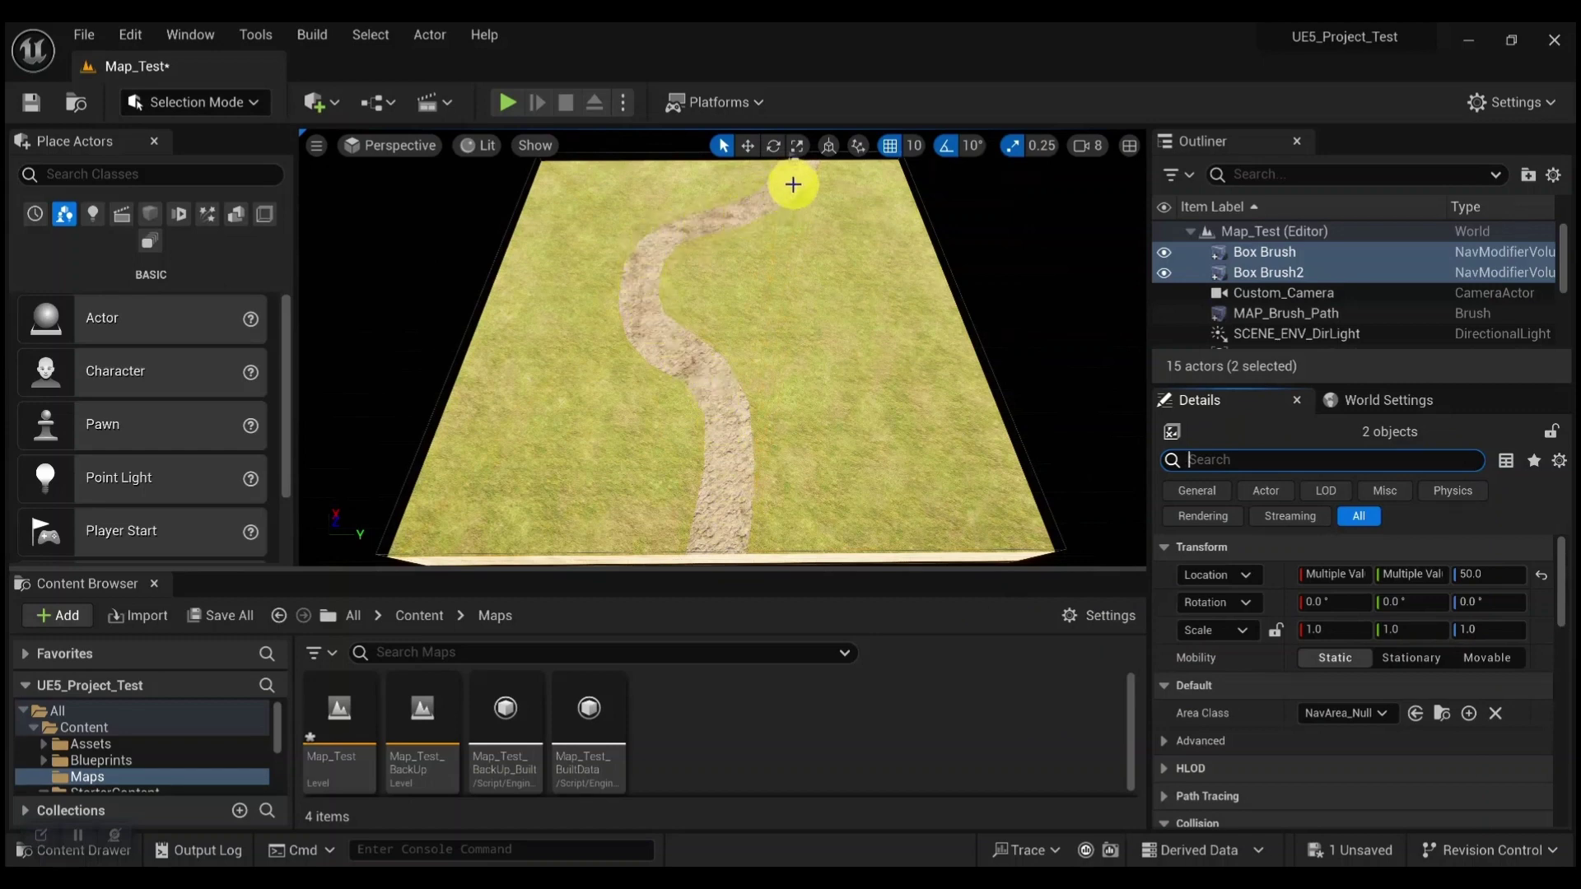
click(1289, 258)
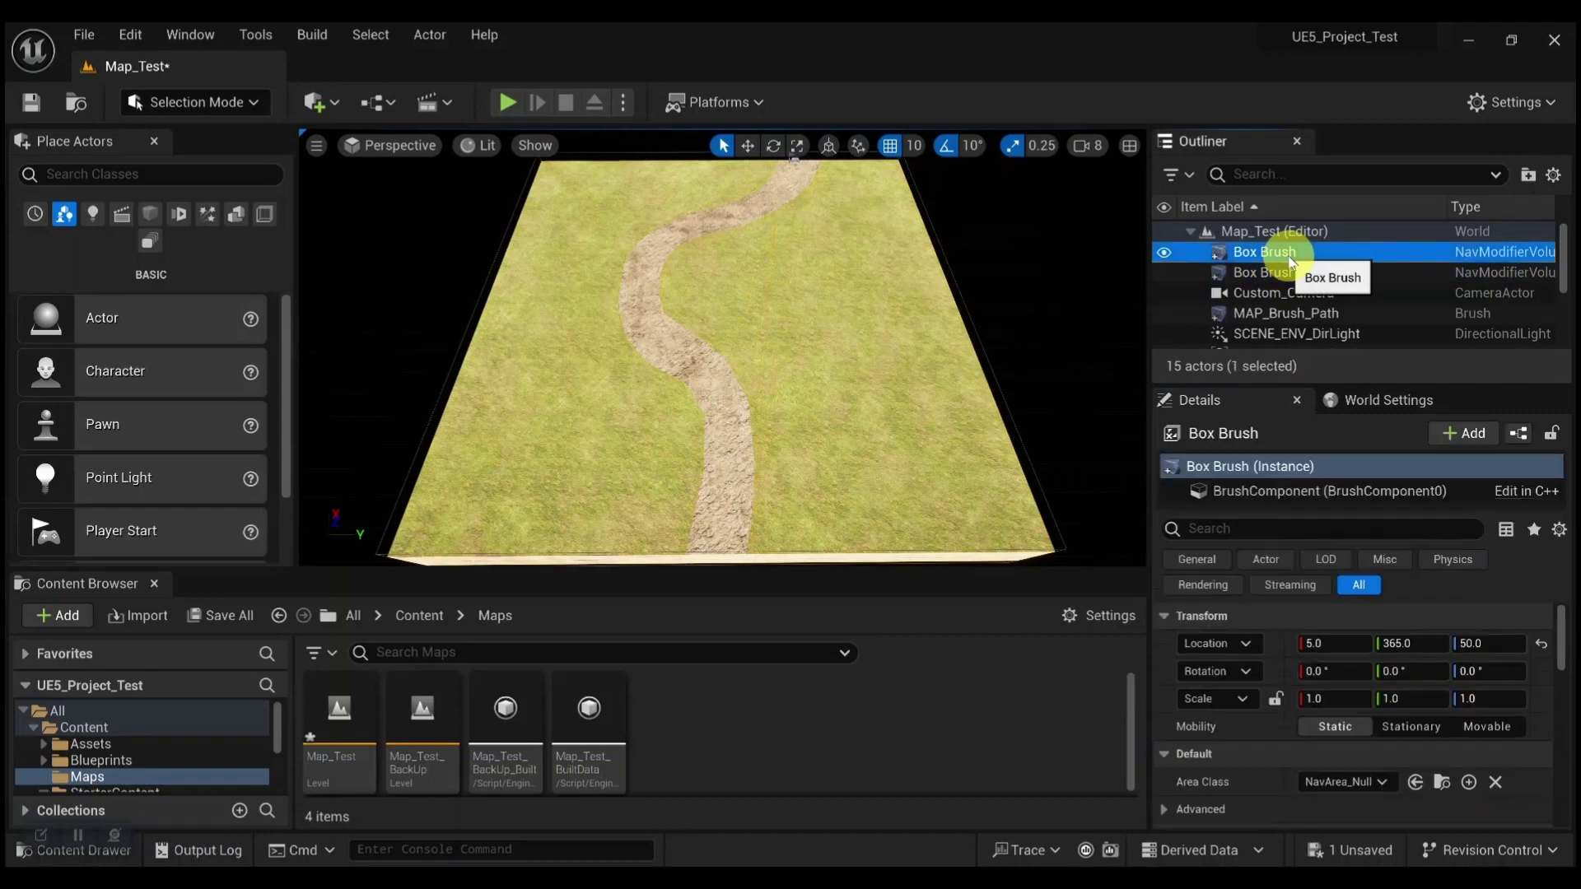
key(F2)
text(Custom_Na)
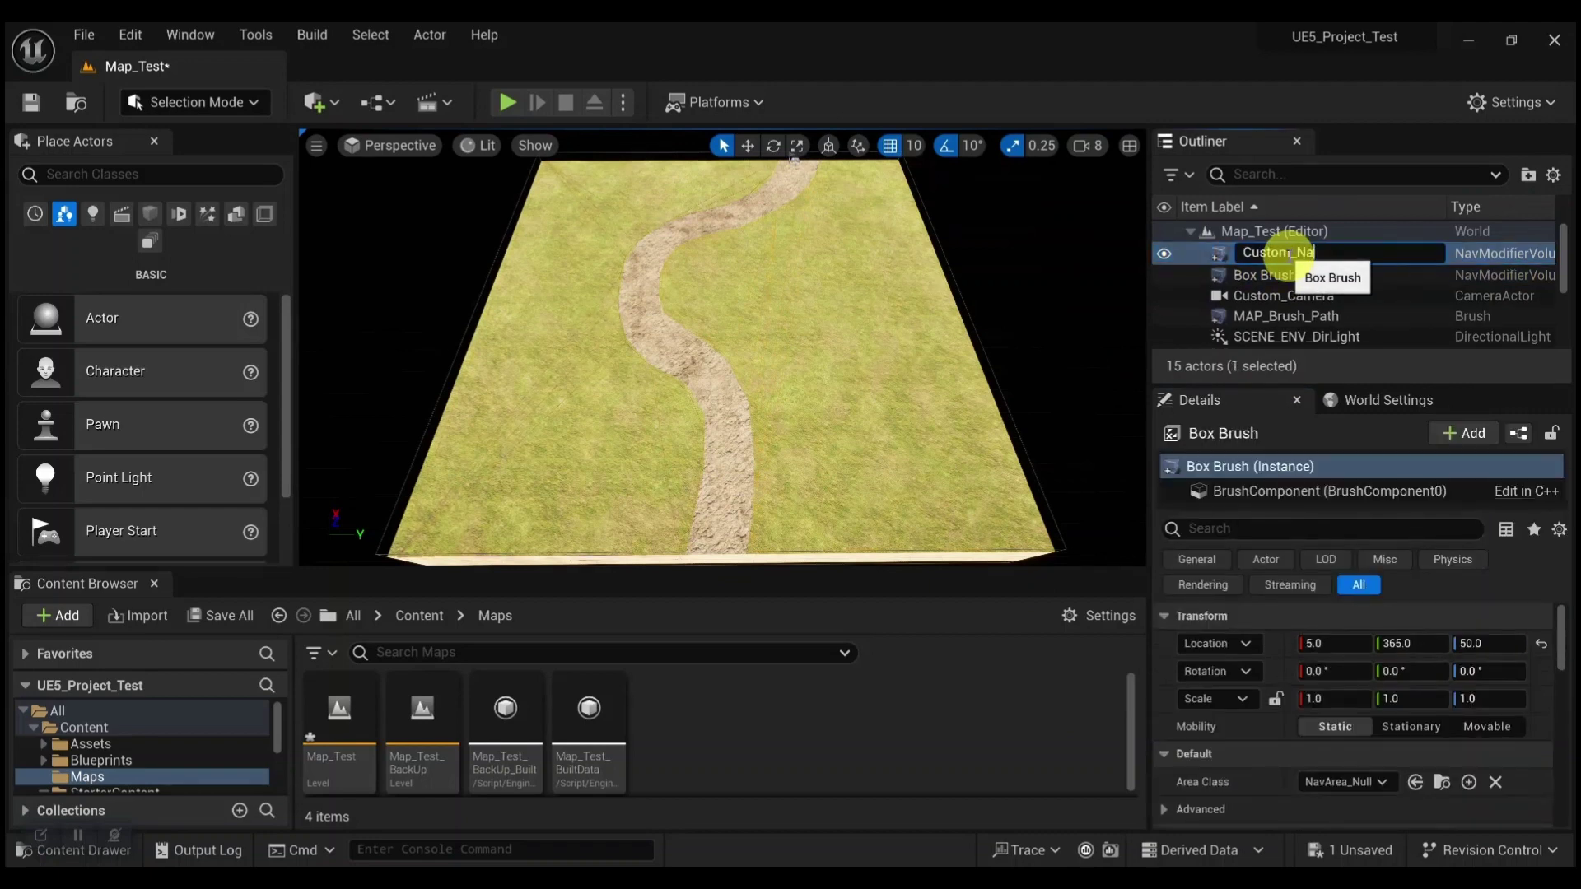
text(vMesh_1)
key(Return)
Begin renaming Box Brush2, entering 'Custom_'.
click(1276, 253)
key(F2)
text(Custom_NavMod_2)
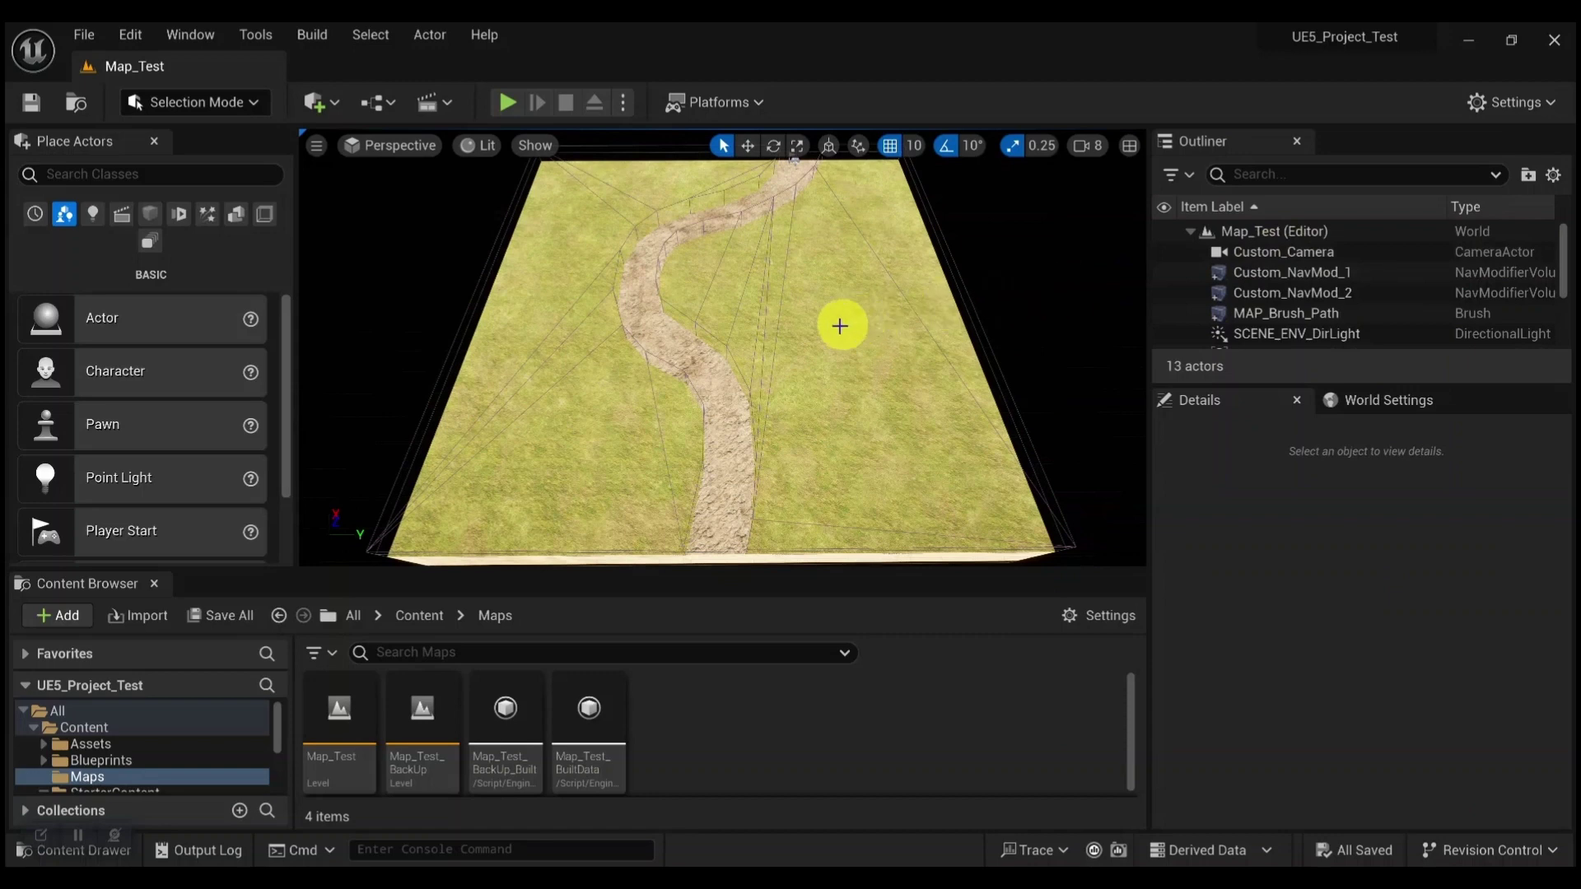
Show the navigation mesh, now green only along the dirt trail.
key(p)
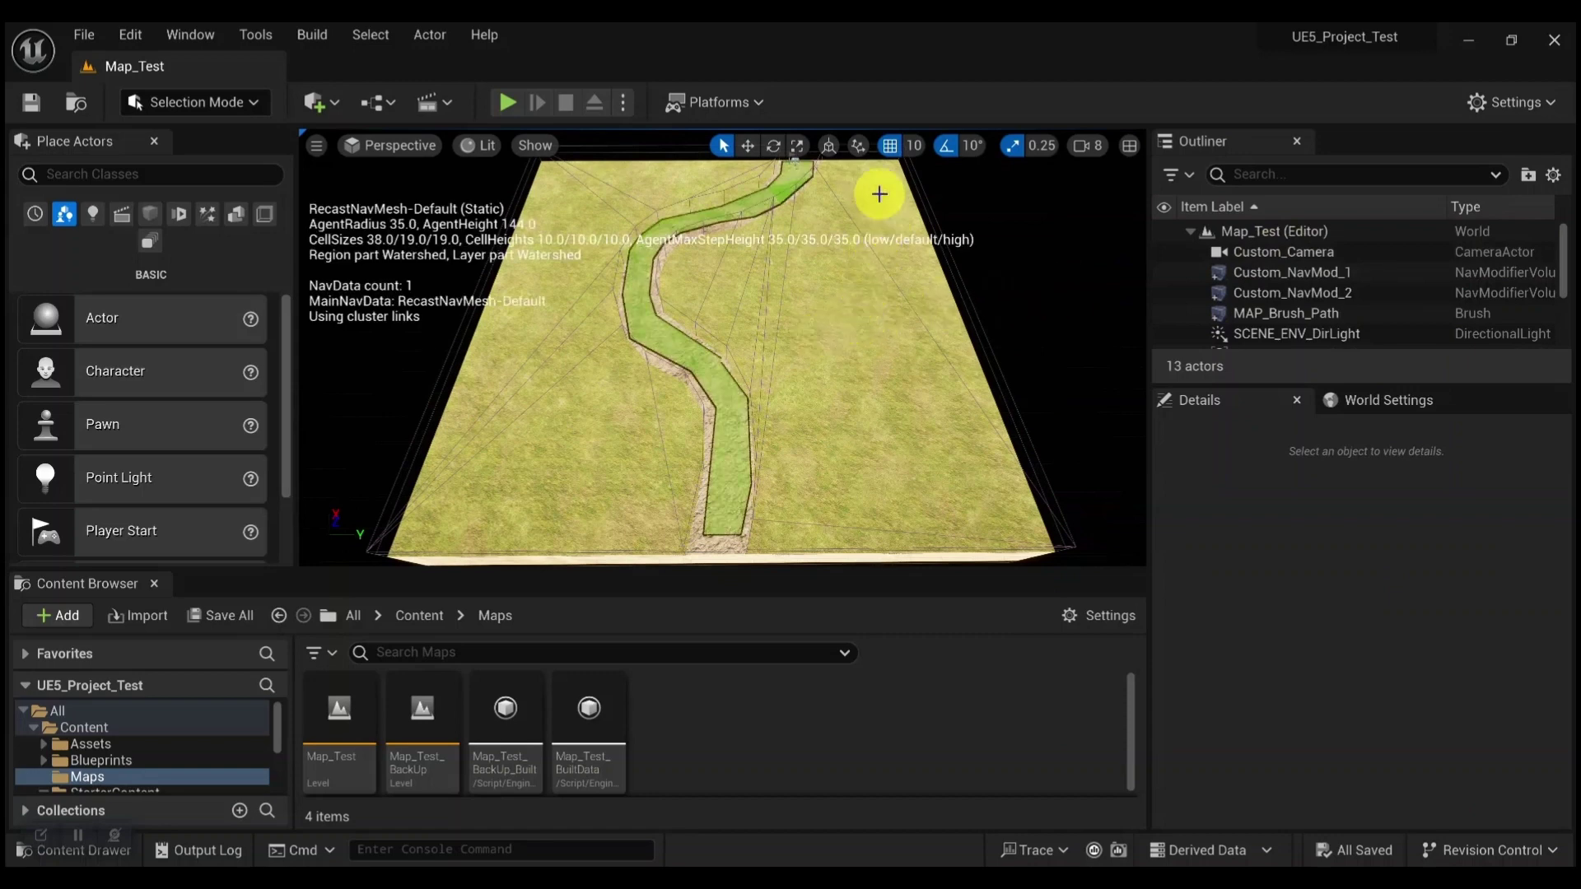